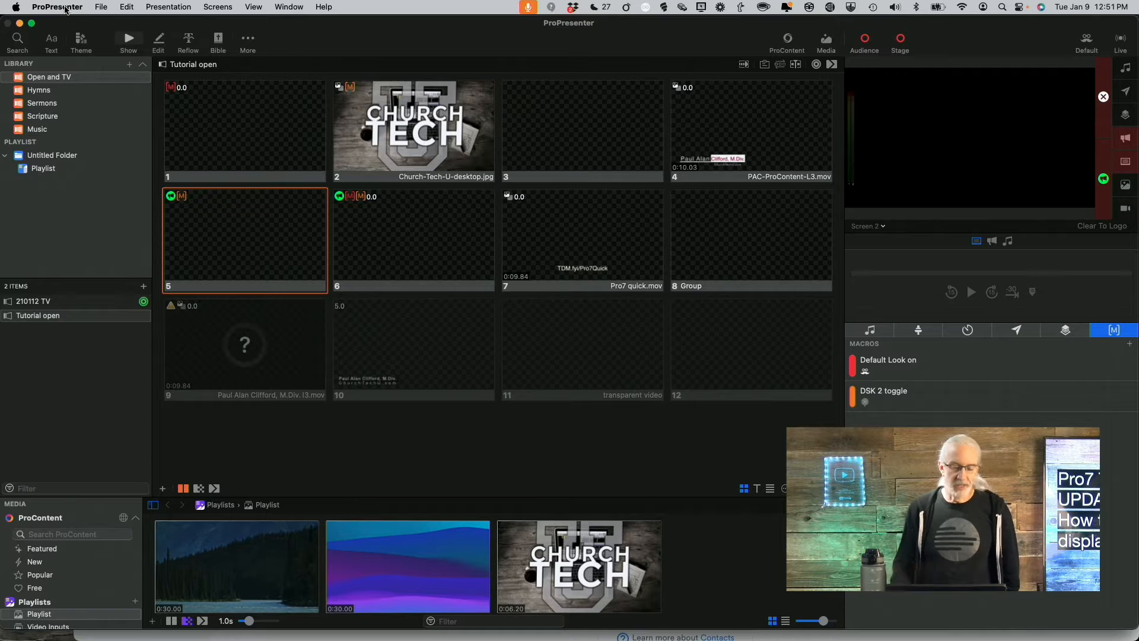
# Step: Open the Screens settings and launch the screen configuration from there
pyautogui.click(65, 9)
pyautogui.moveTo(68, 60)
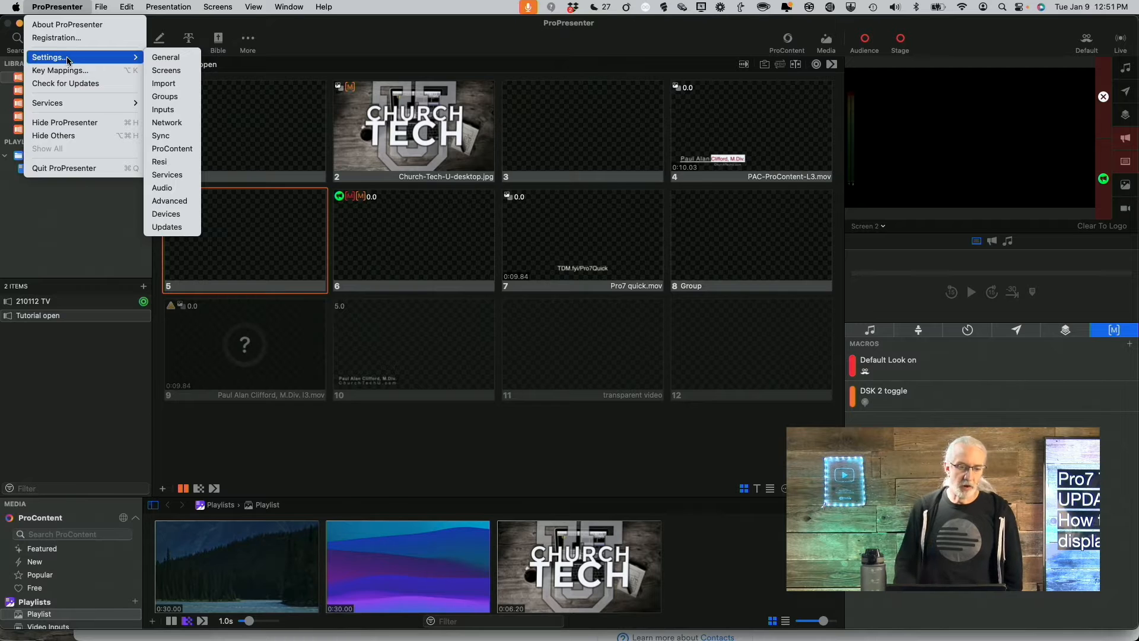
pyautogui.click(172, 70)
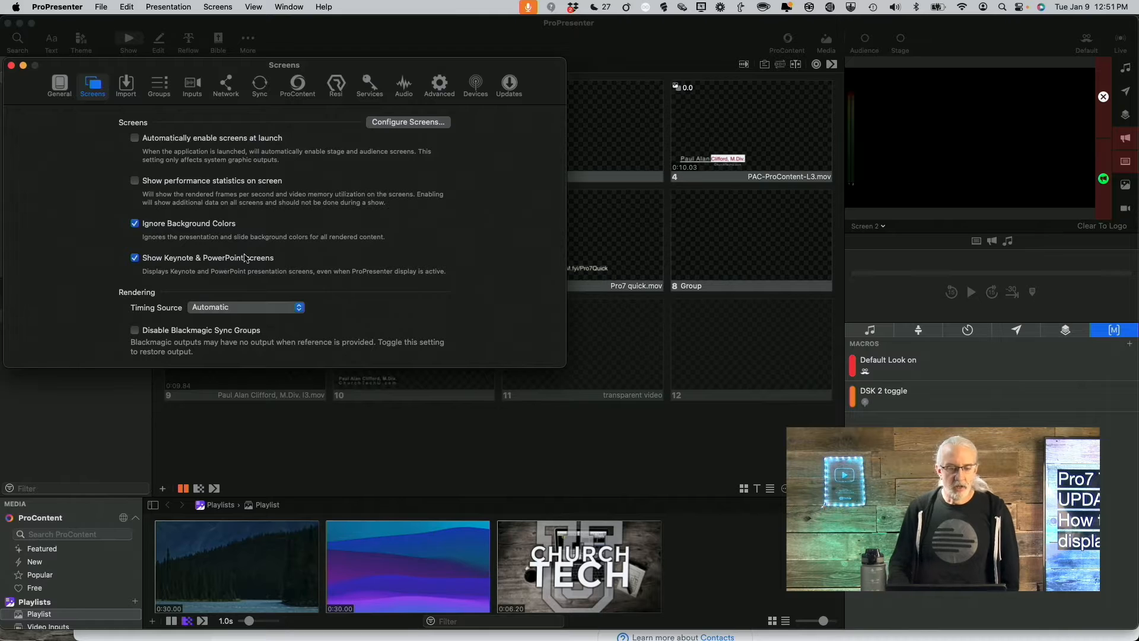
pyautogui.click(391, 125)
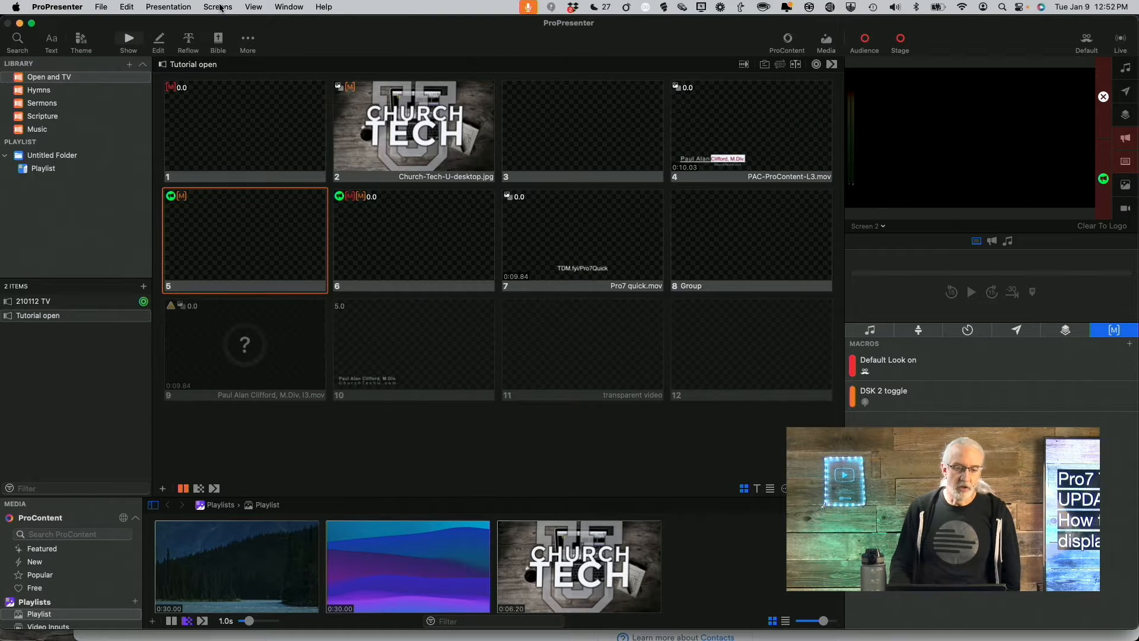
# Step: Open the Screen Configuration window directly from the screen commands and reposition it over the presentation
pyautogui.click(219, 7)
pyautogui.moveTo(227, 56)
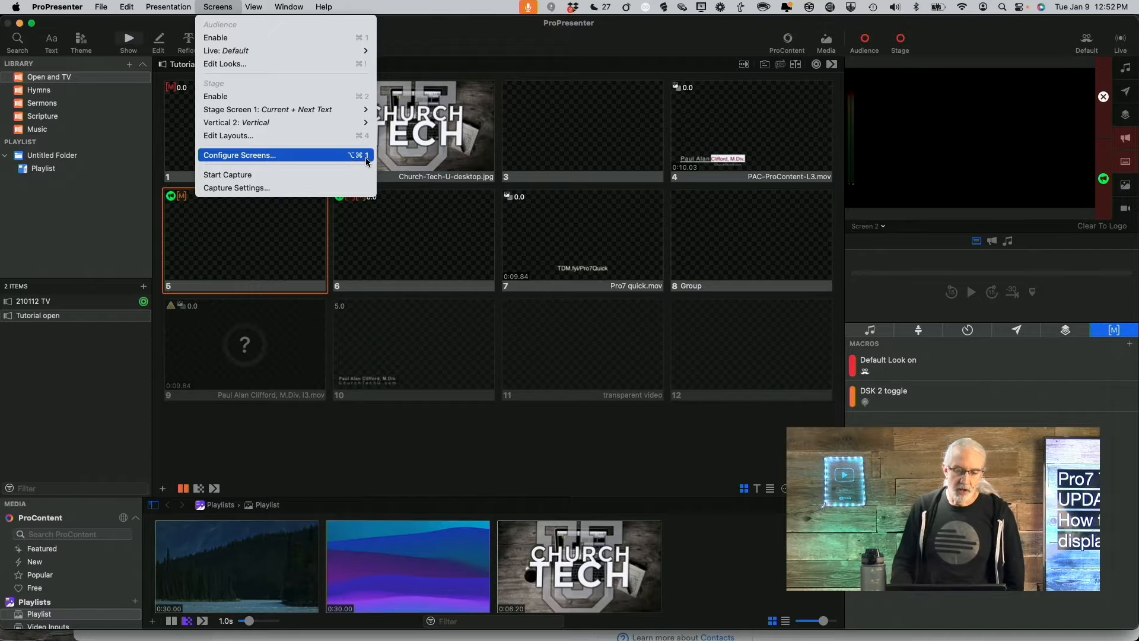
pyautogui.click(446, 40)
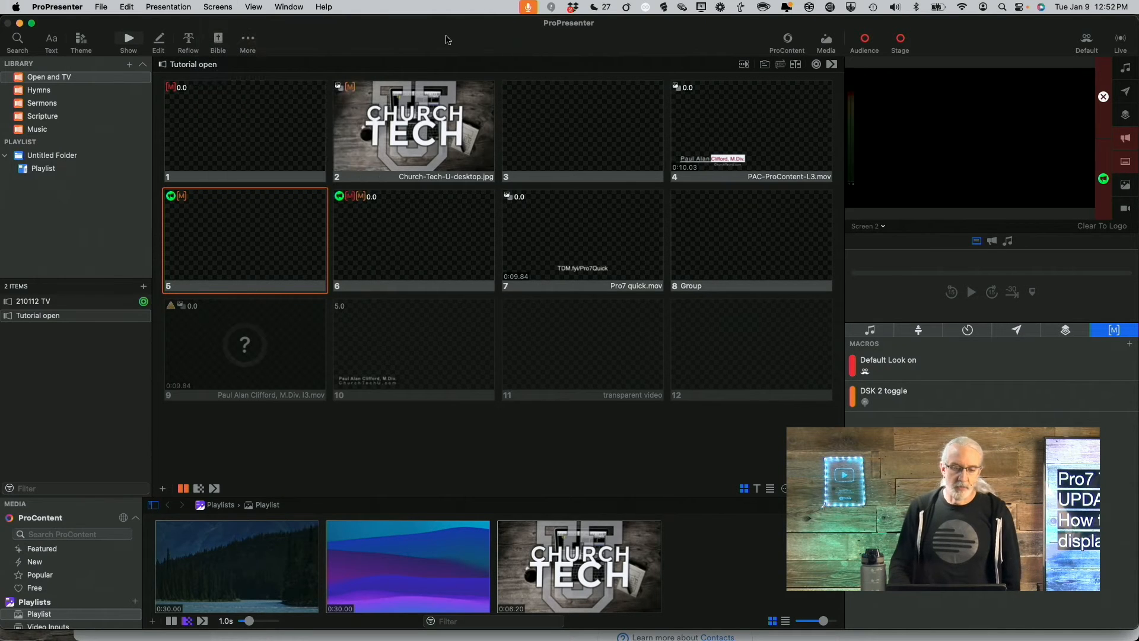
pyautogui.click(225, 8)
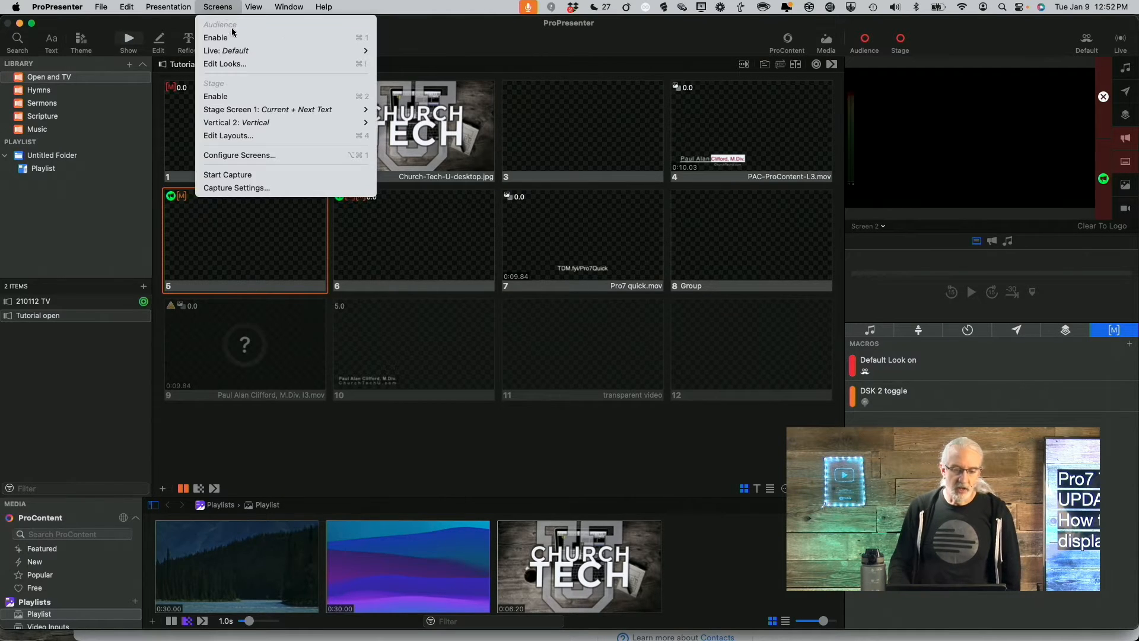
pyautogui.click(268, 154)
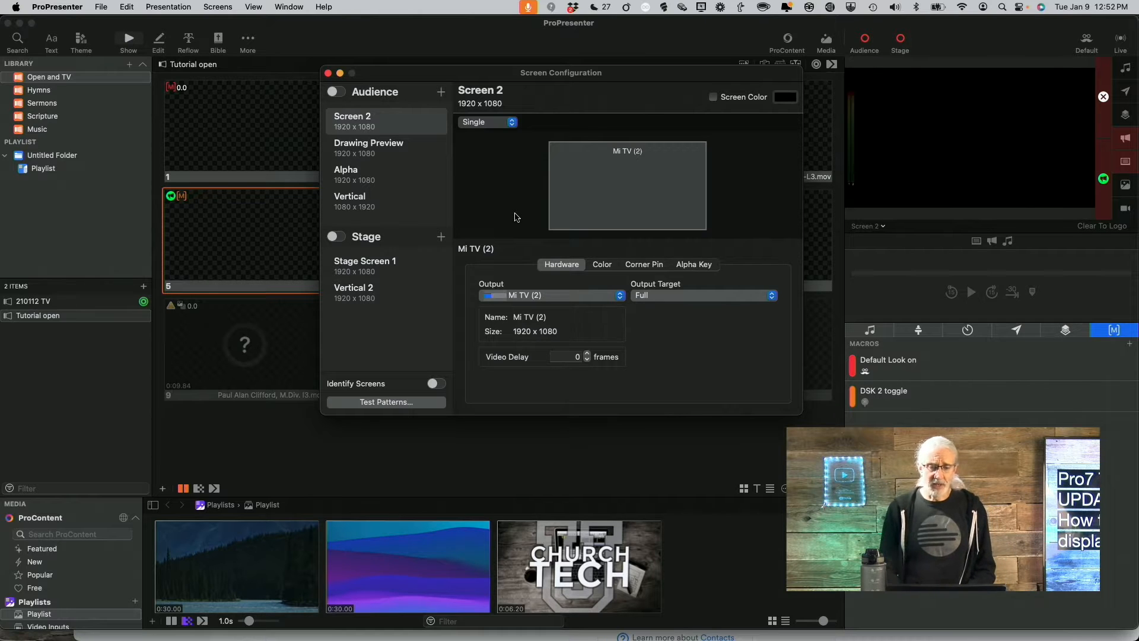
pyautogui.moveTo(490, 72); pyautogui.dragTo(424, 110)
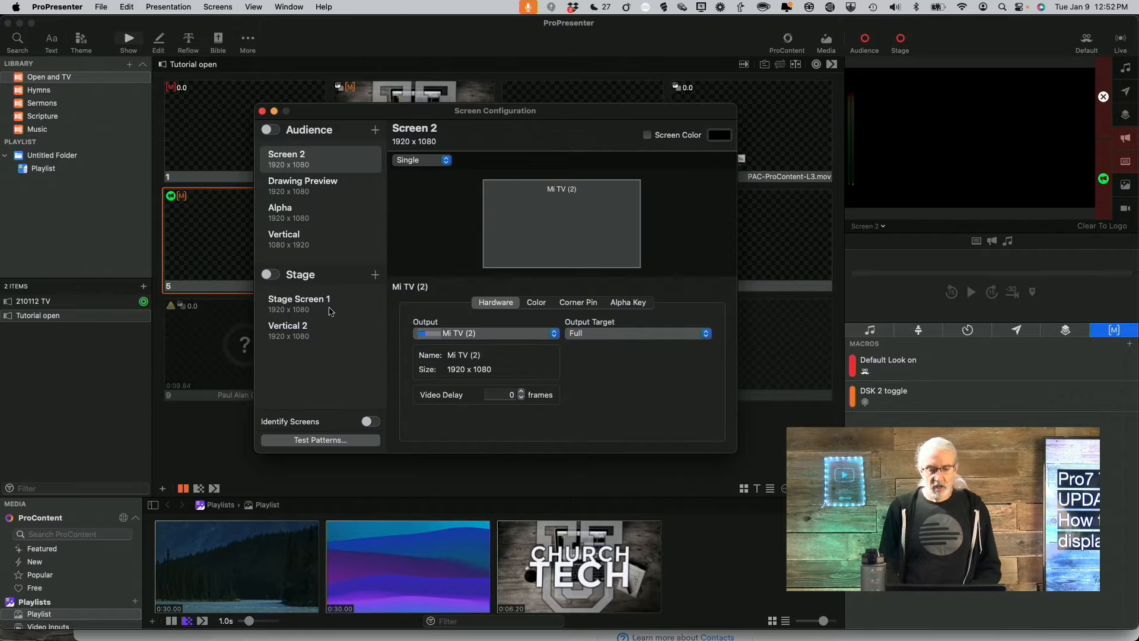
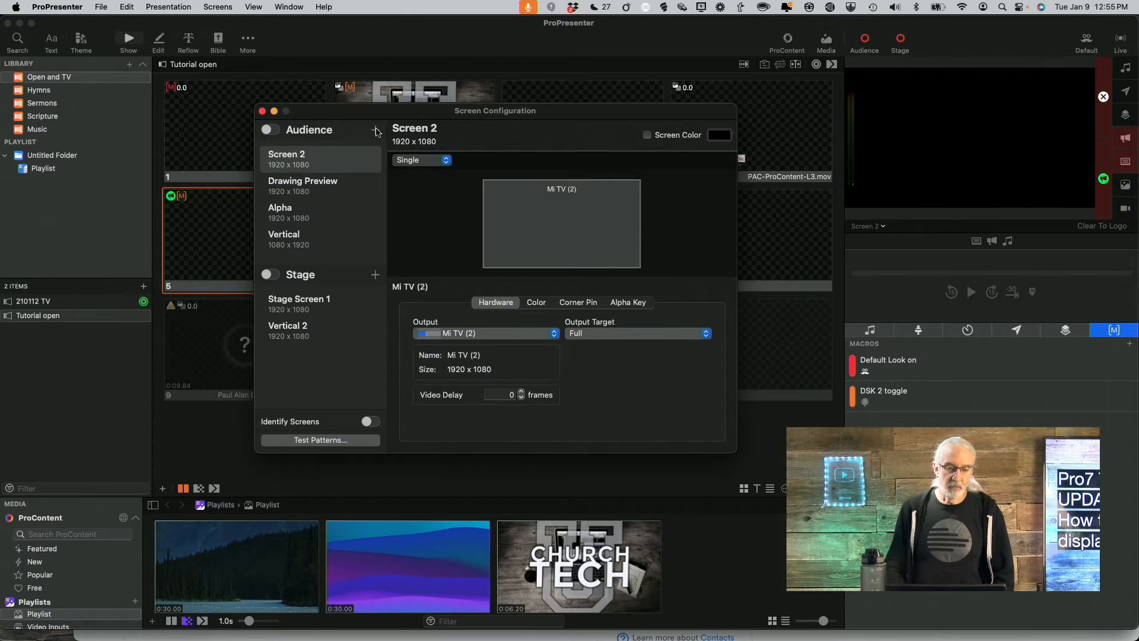
# Step: Review the outputs available for a new audience screen and rename the audience screen Screen 2 as Audience
pyautogui.click(377, 130)
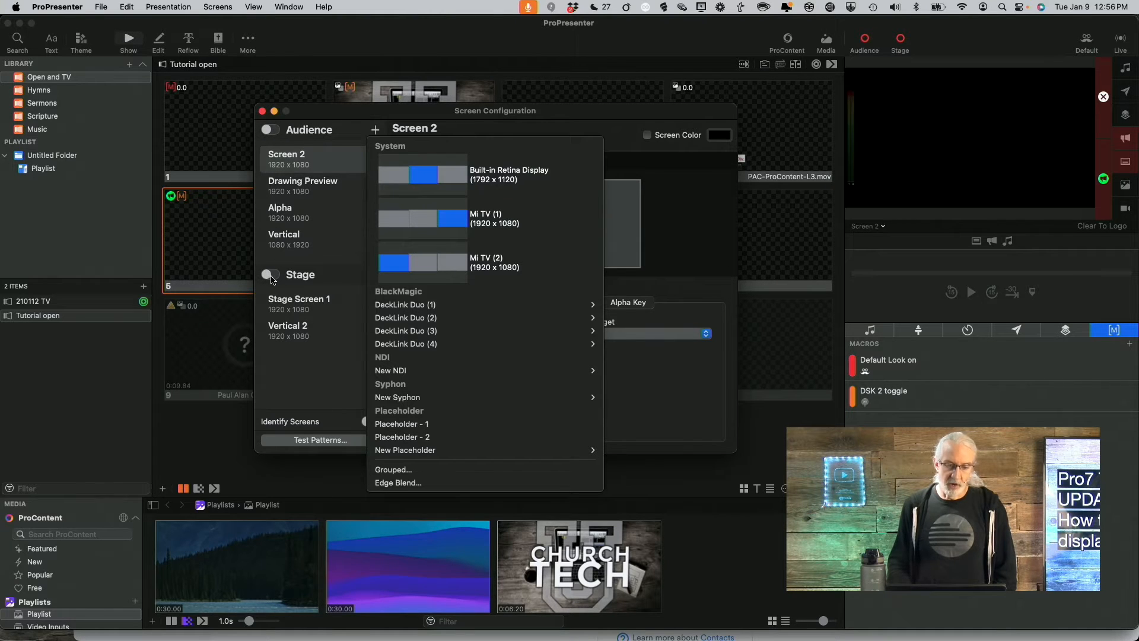
pyautogui.click(595, 122)
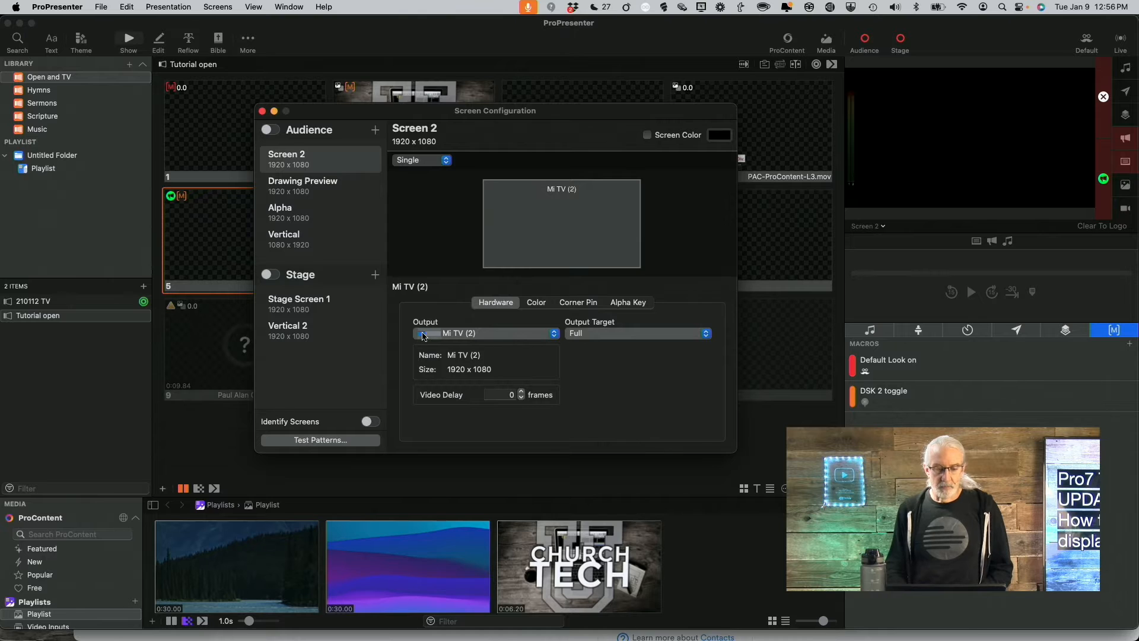
pyautogui.doubleClick(293, 155)
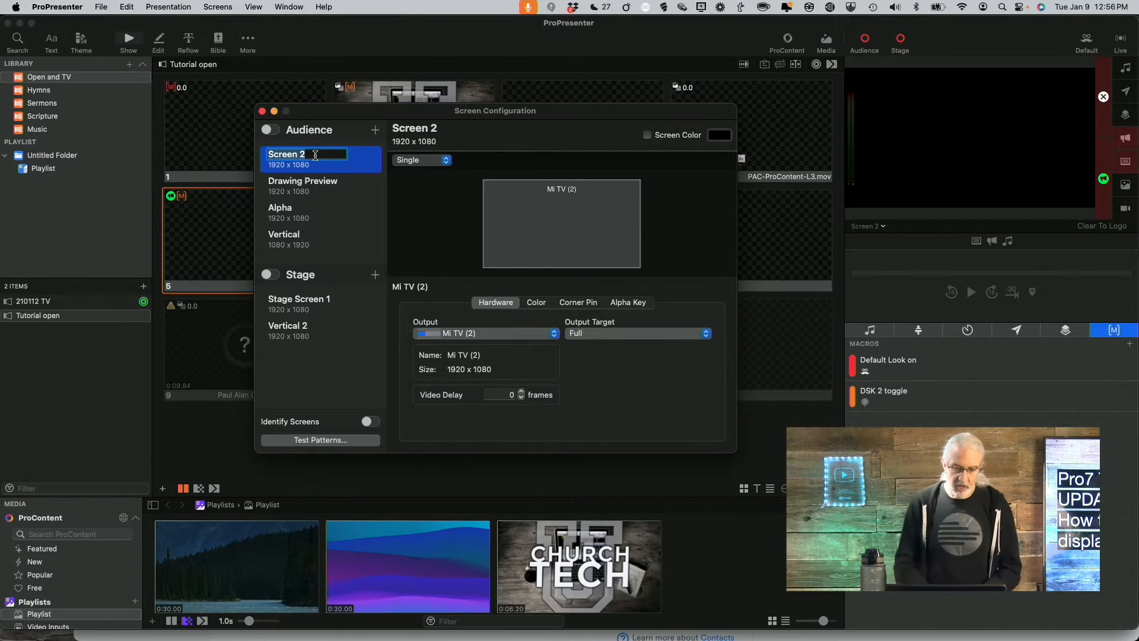
pyautogui.write('Au')
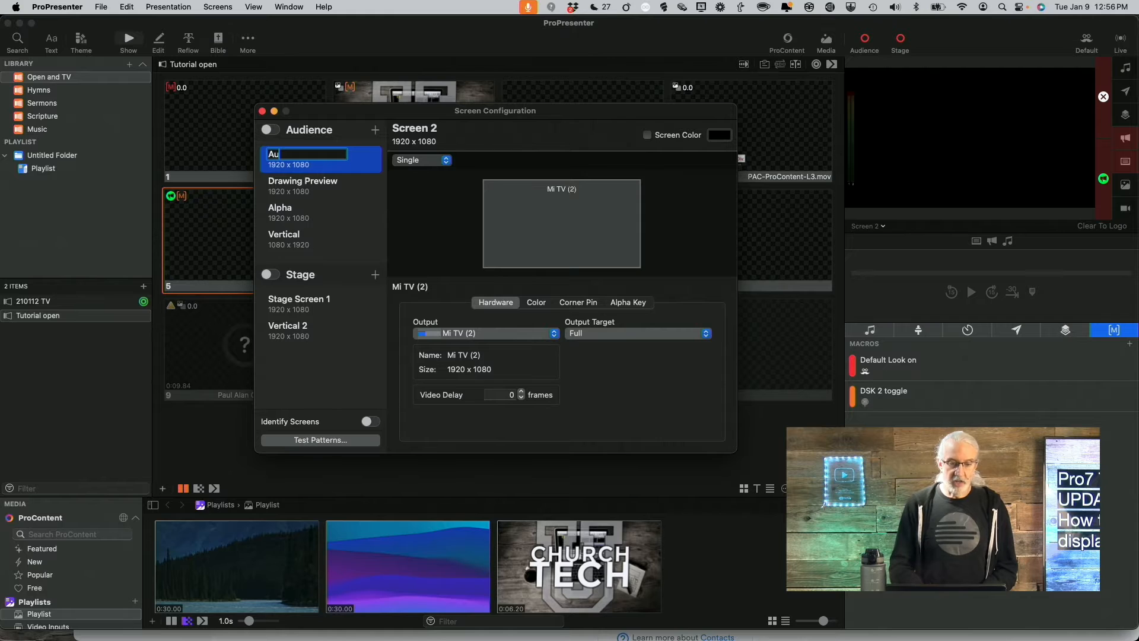
pyautogui.write('dience')
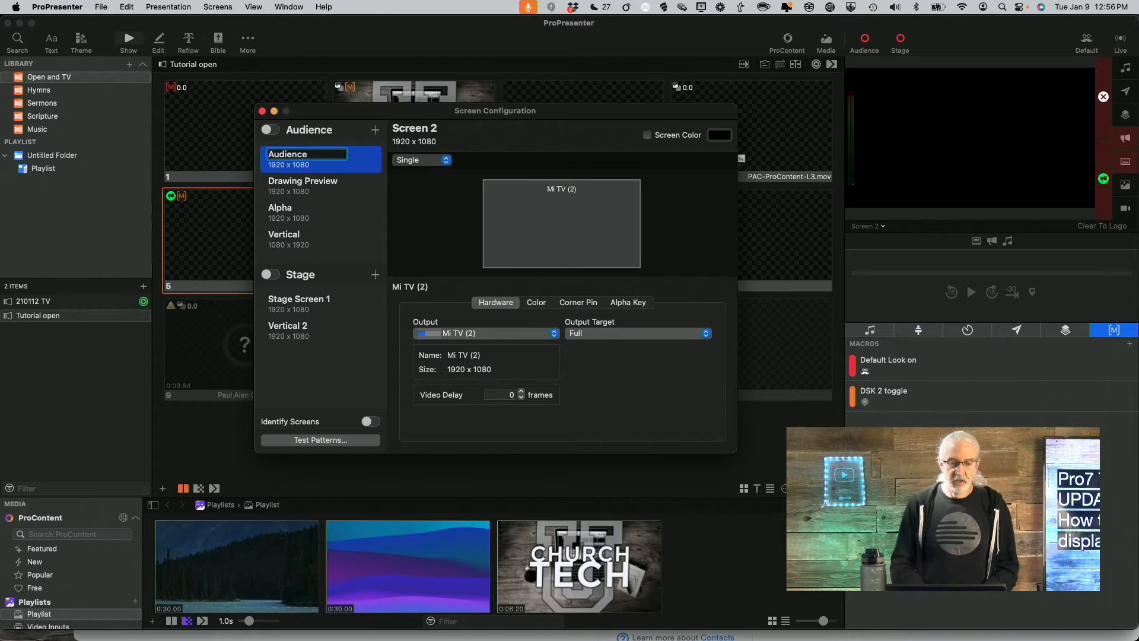
pyautogui.press('Return')
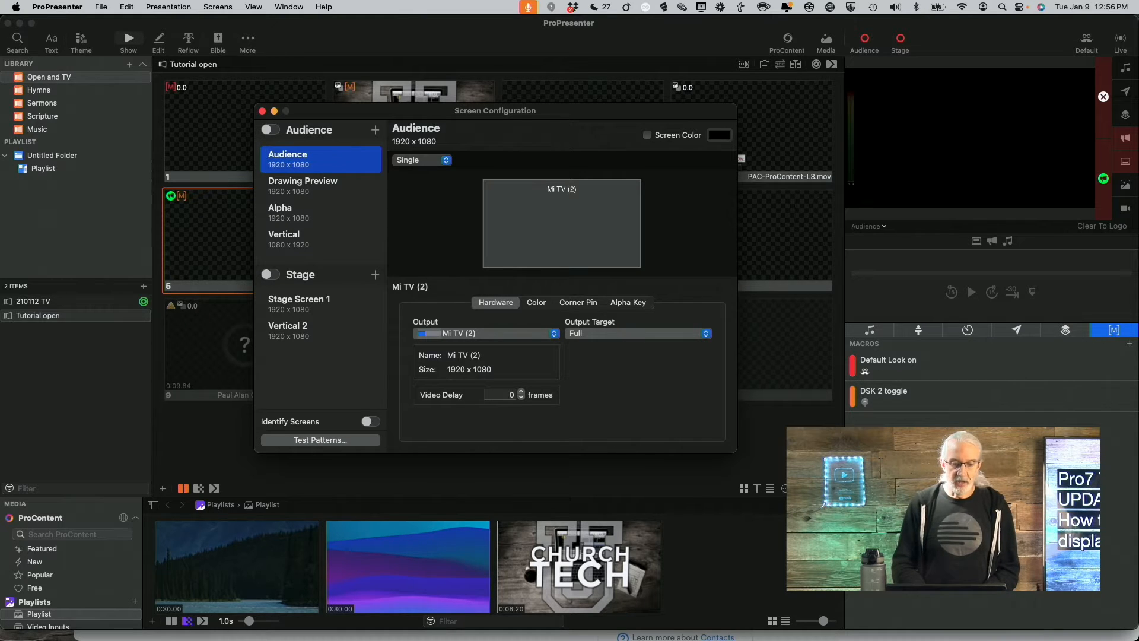
# Step: Examine the hardware configuration of the Drawing Preview, Alpha, Vertical and Stage Screen 1 screens
pyautogui.click(304, 184)
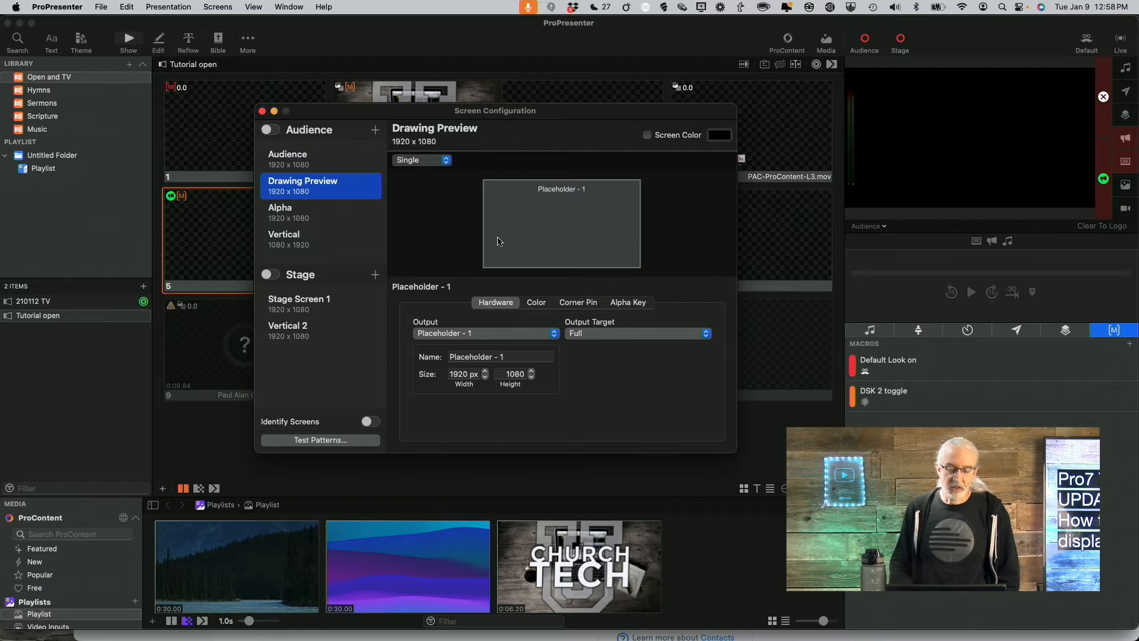
pyautogui.click(302, 213)
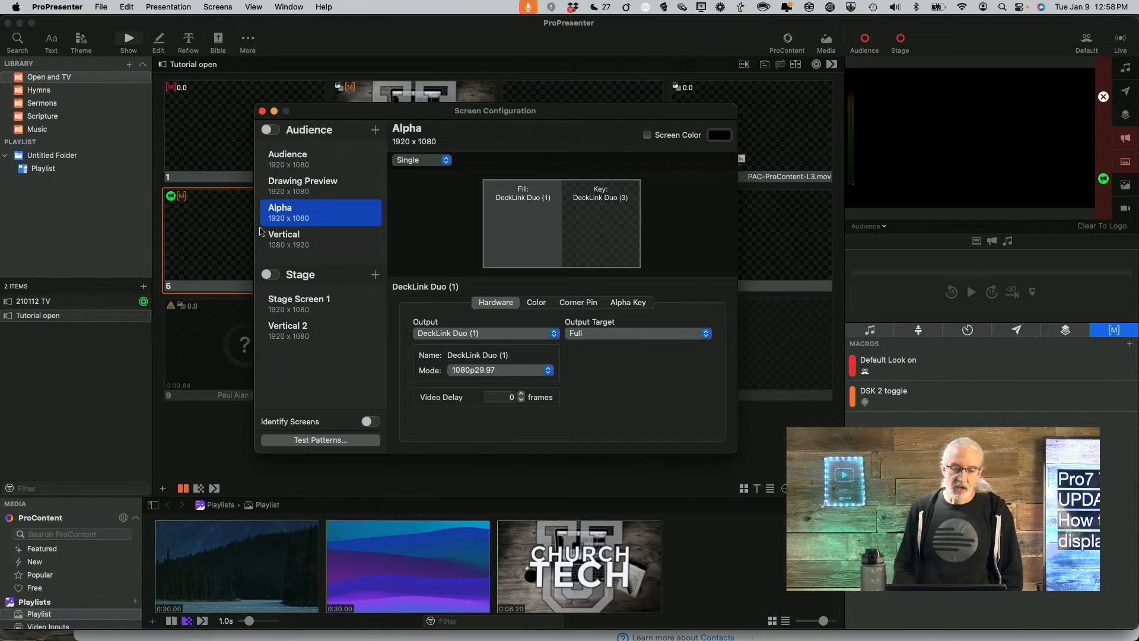
pyautogui.click(293, 243)
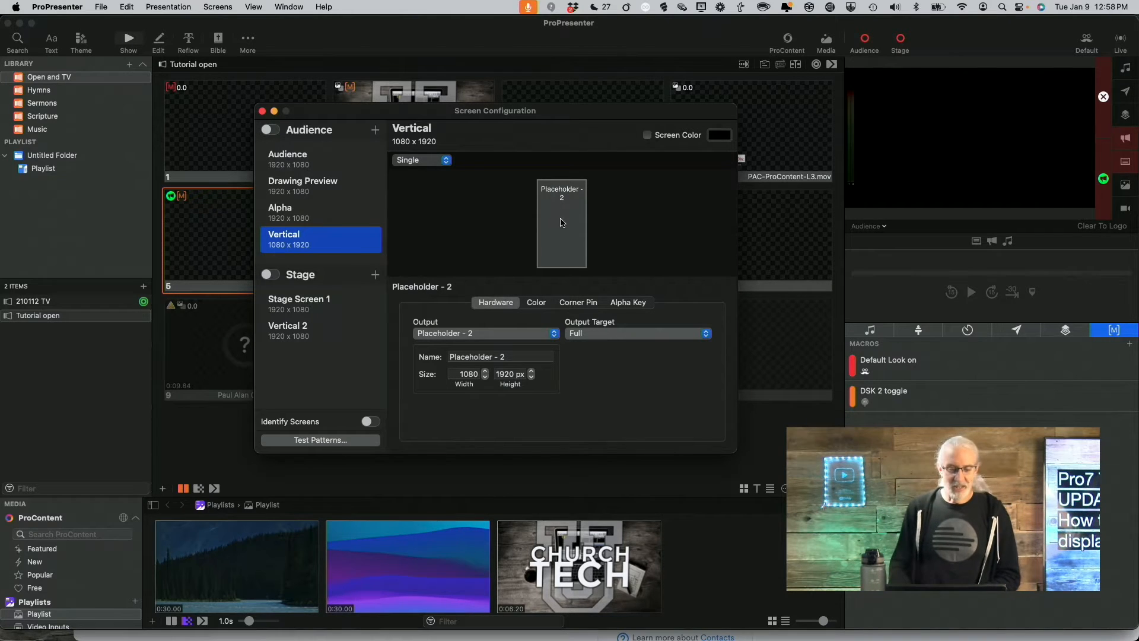
pyautogui.click(311, 301)
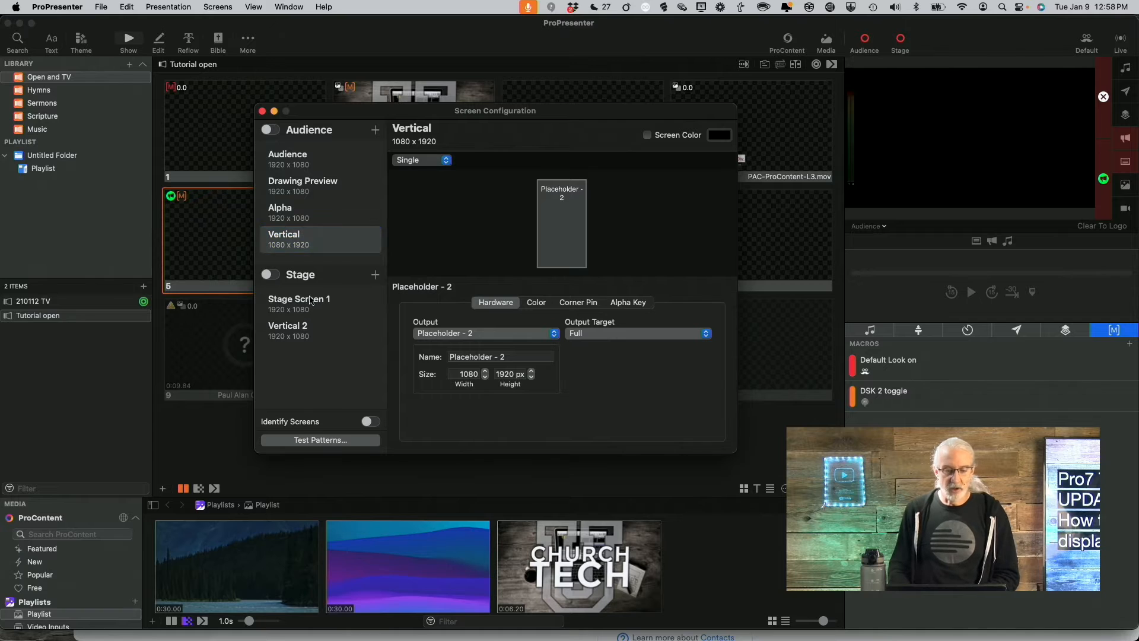
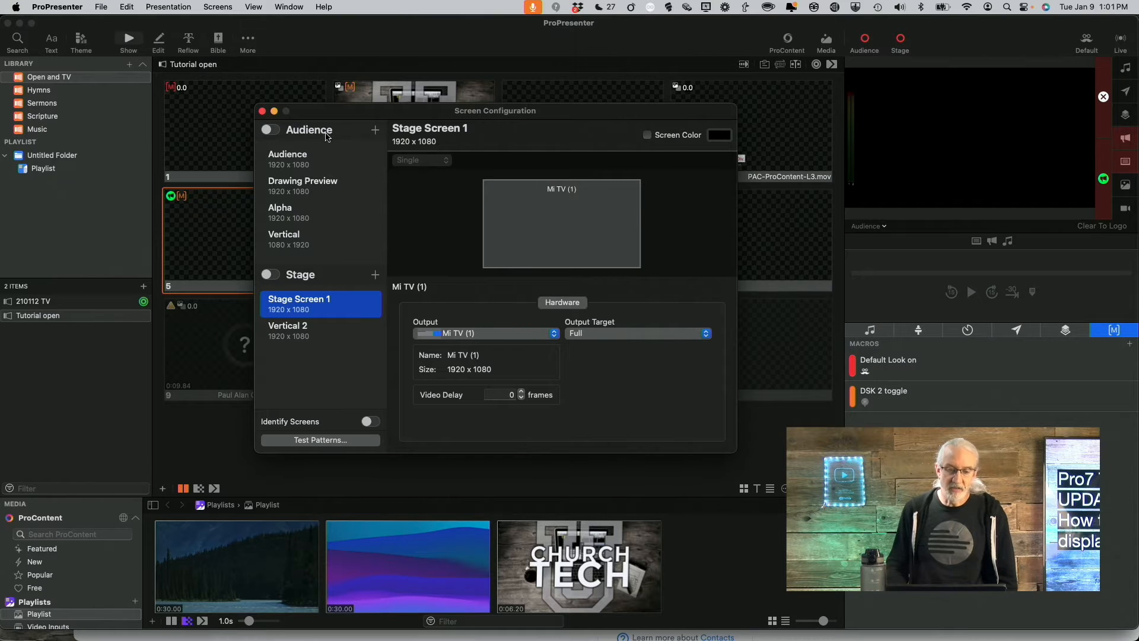
# Step: Review the system, DeckLink, NDI, Syphon and placeholder outputs for a new audience screen and add a Grouped screen
pyautogui.click(375, 130)
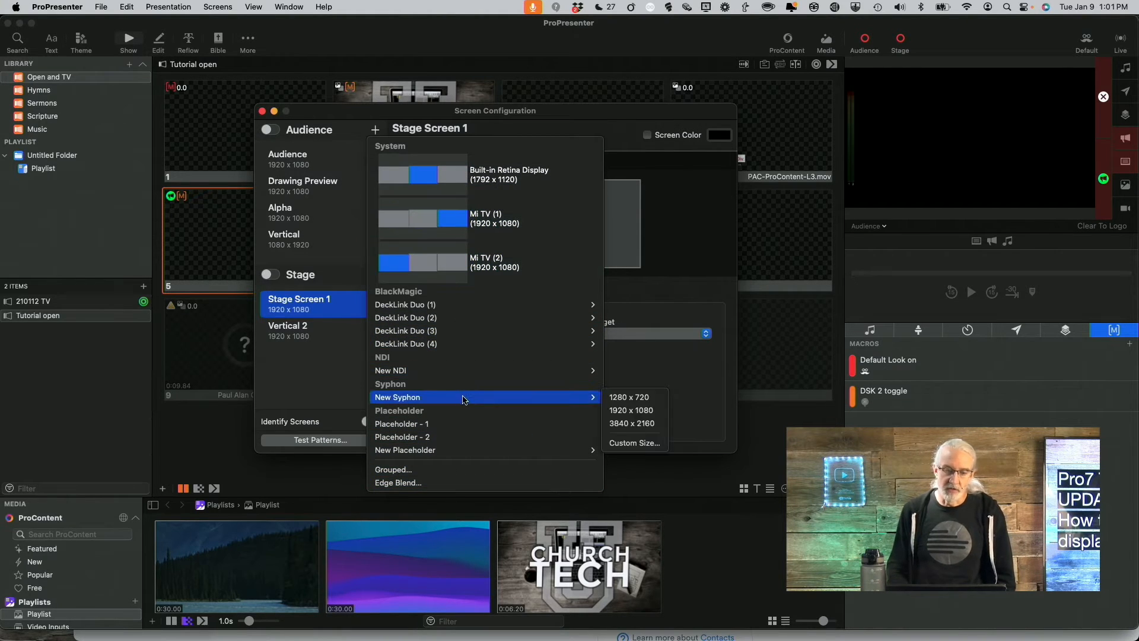
pyautogui.moveTo(464, 402)
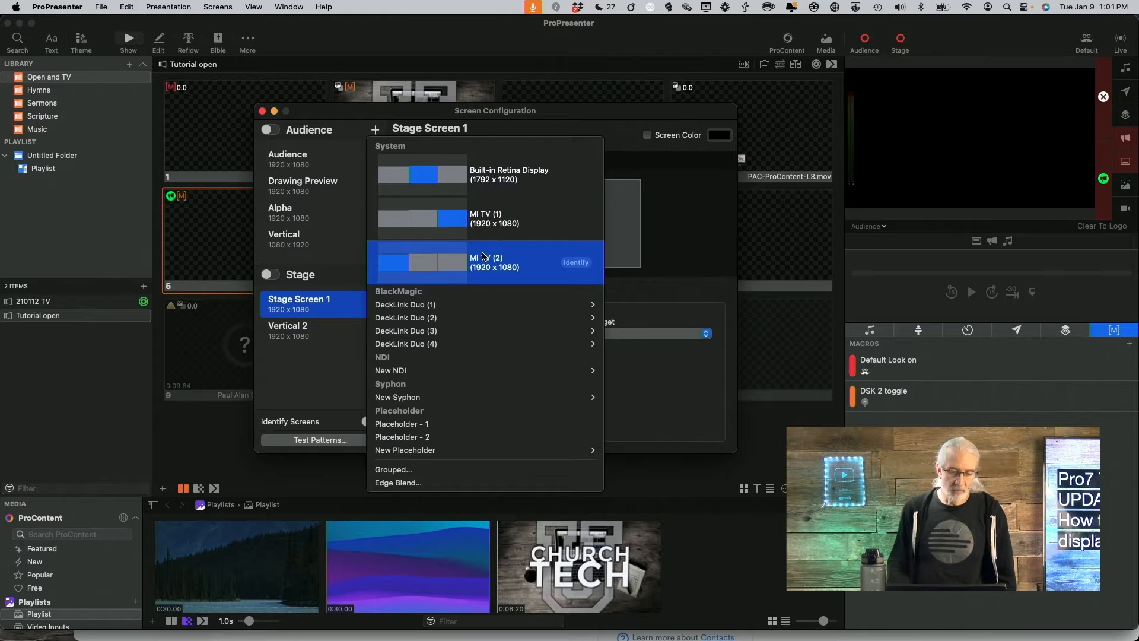
pyautogui.moveTo(458, 347)
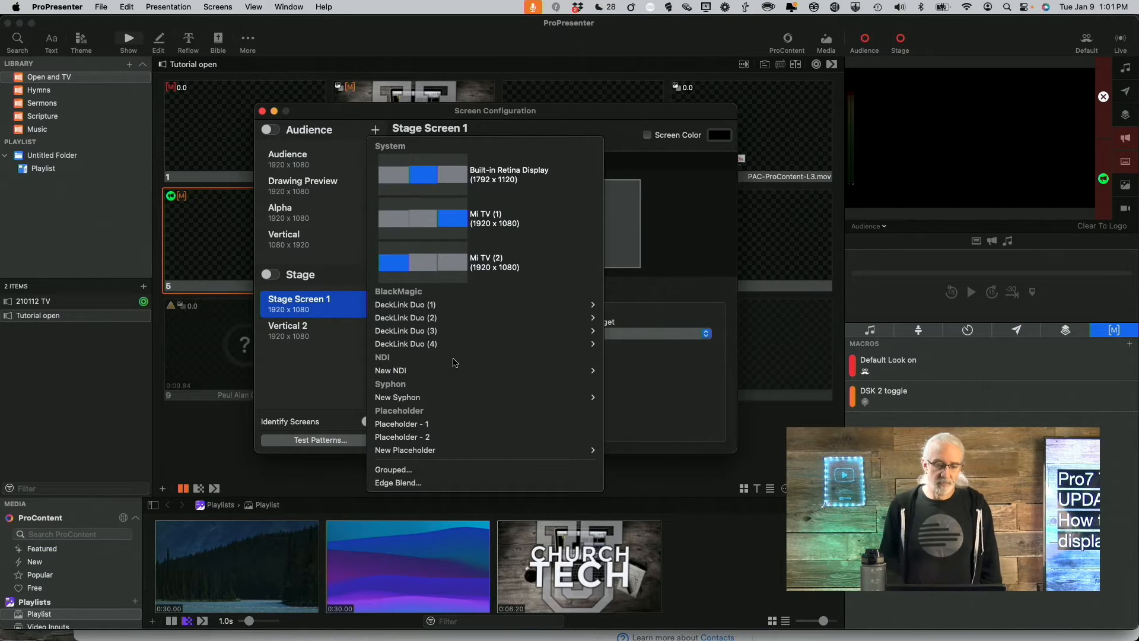
pyautogui.moveTo(438, 374)
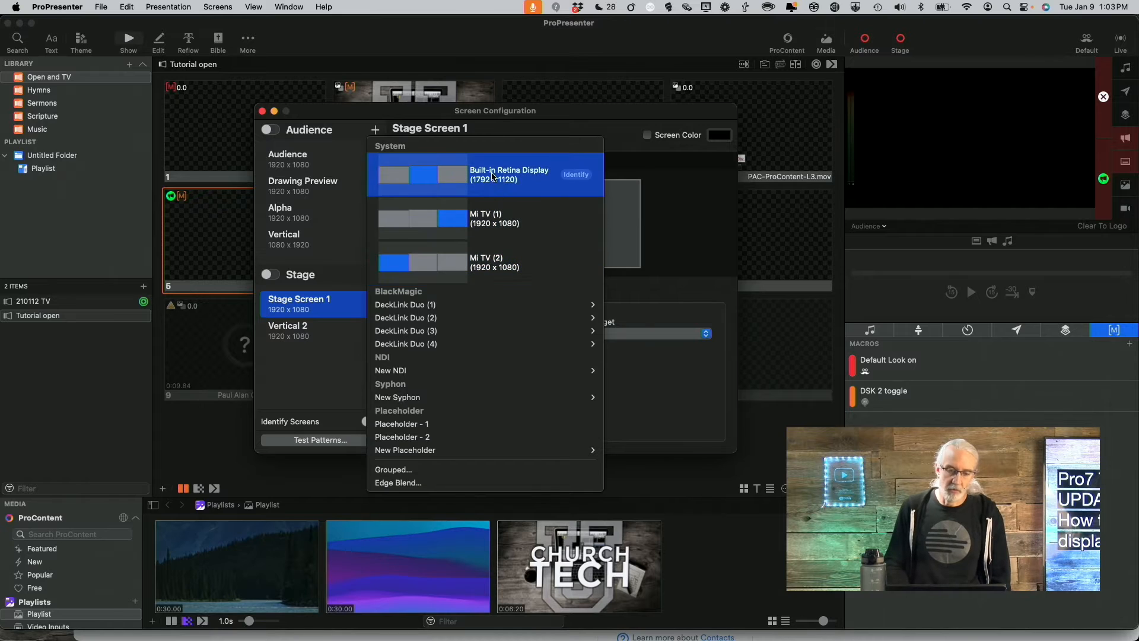
pyautogui.moveTo(470, 306)
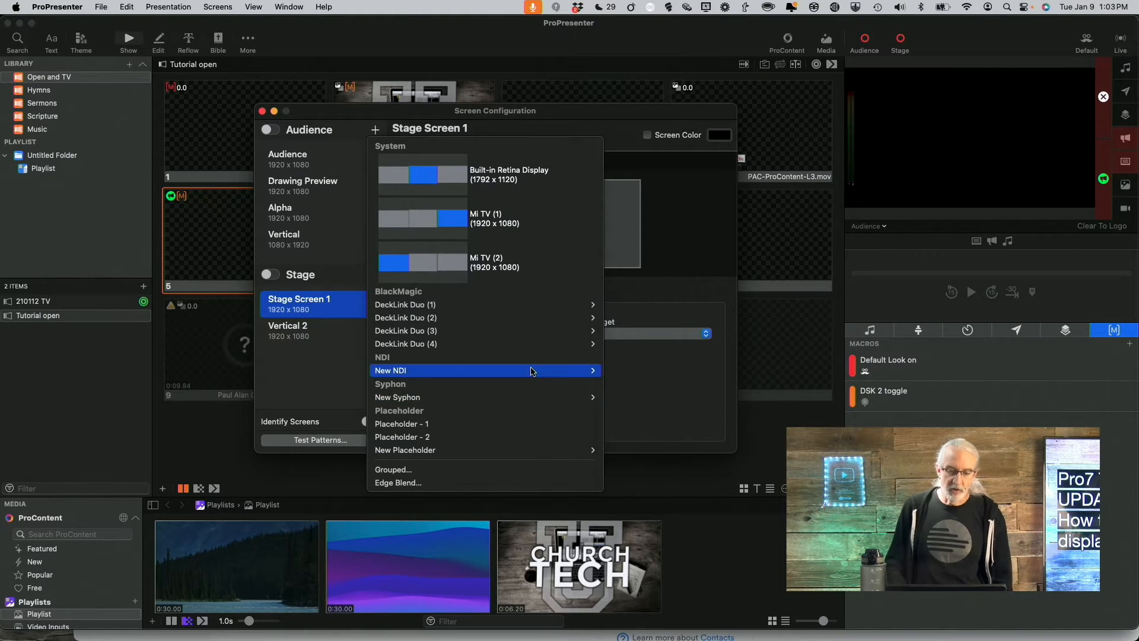
pyautogui.moveTo(525, 322)
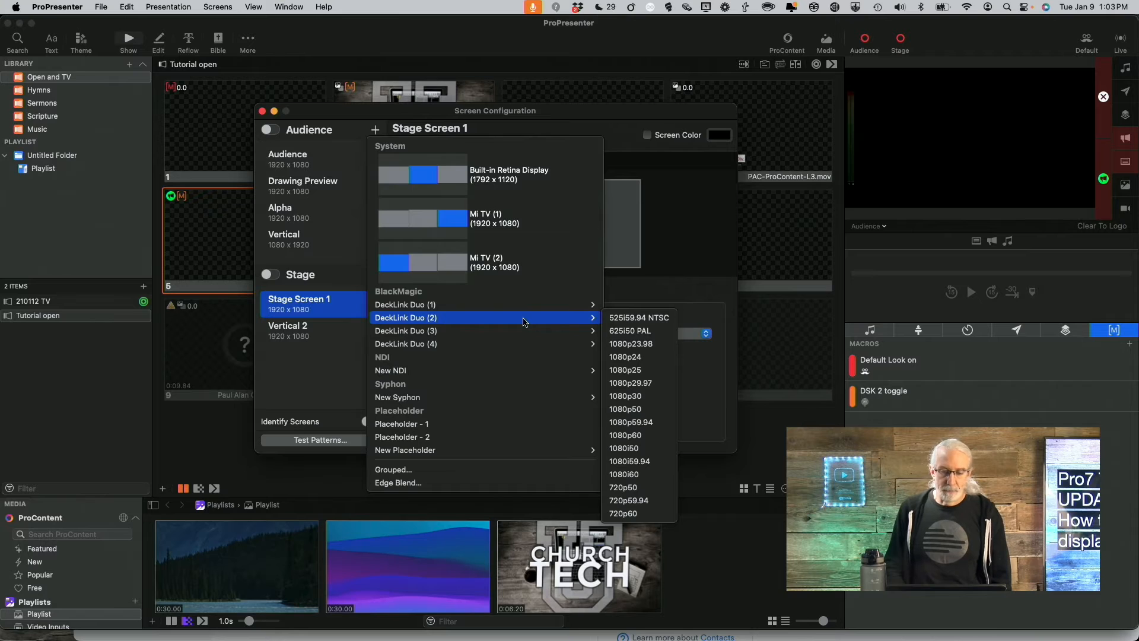
pyautogui.moveTo(525, 347)
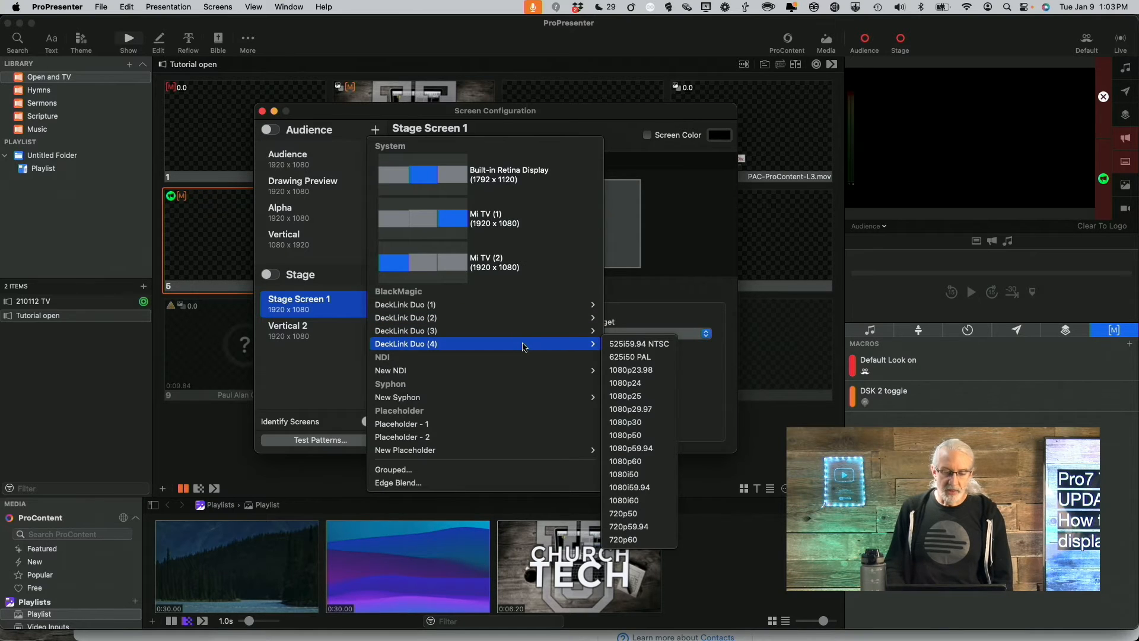
pyautogui.moveTo(515, 374)
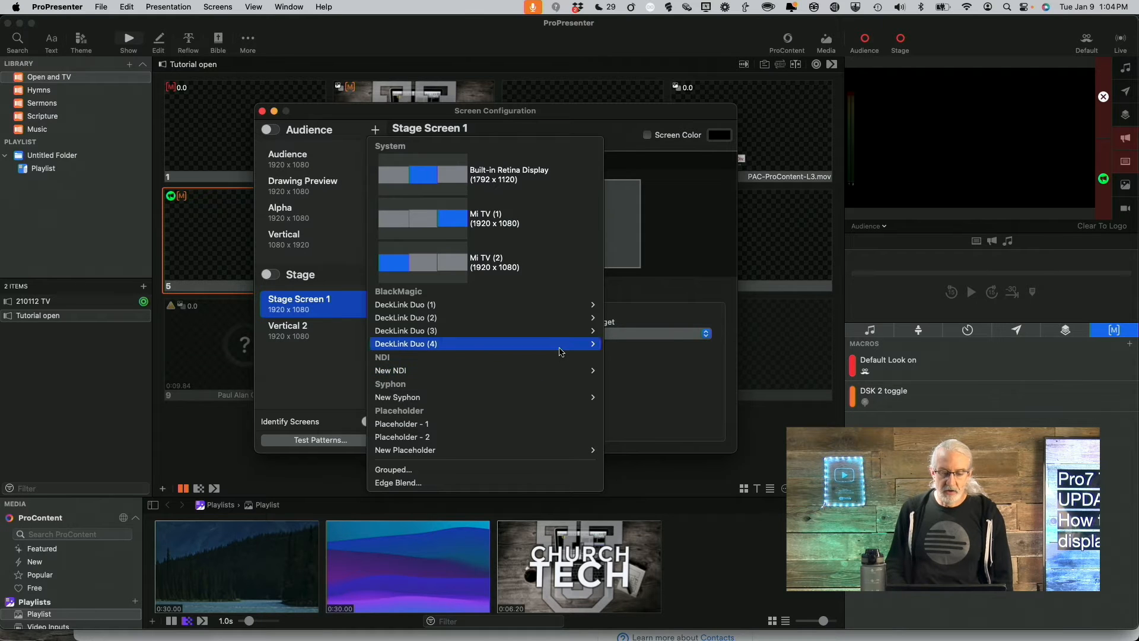
pyautogui.moveTo(565, 343)
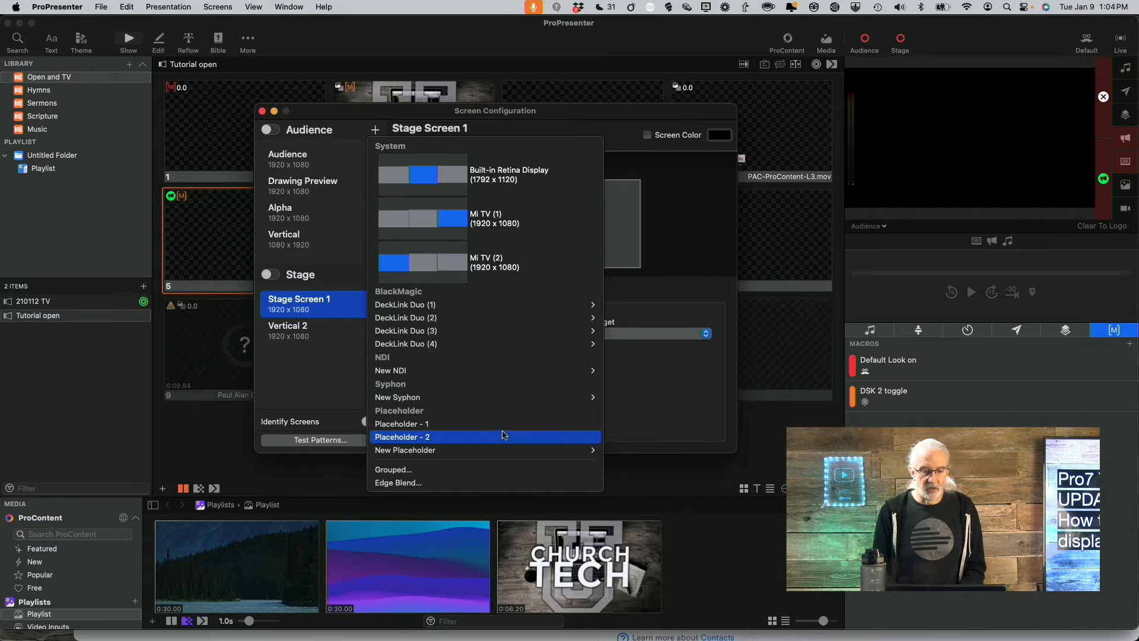
pyautogui.moveTo(516, 451)
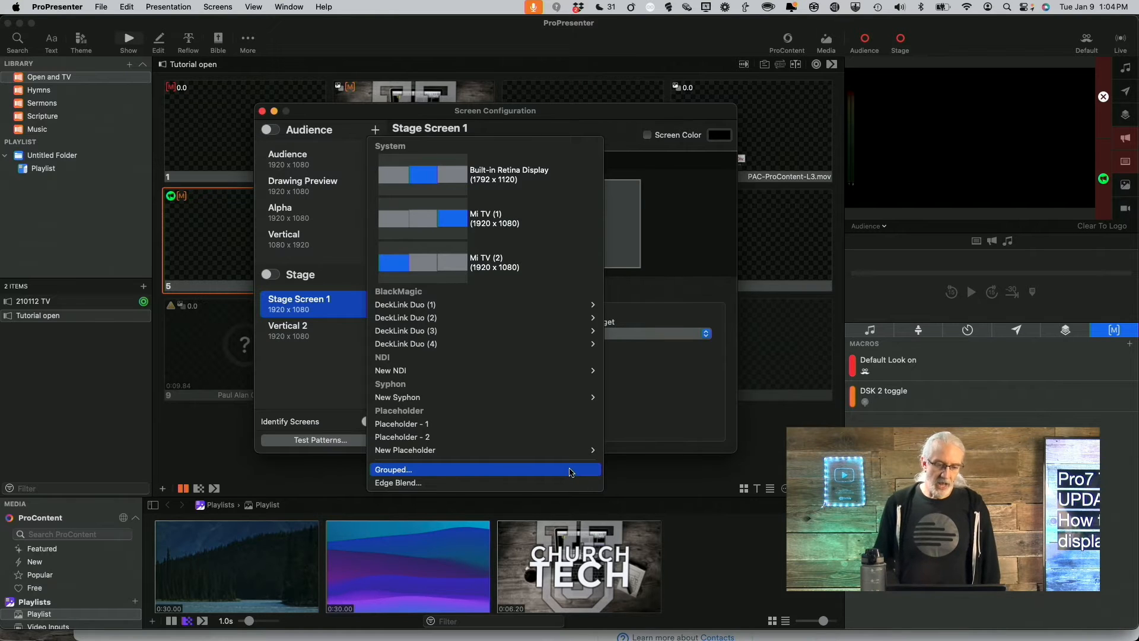
pyautogui.click(569, 472)
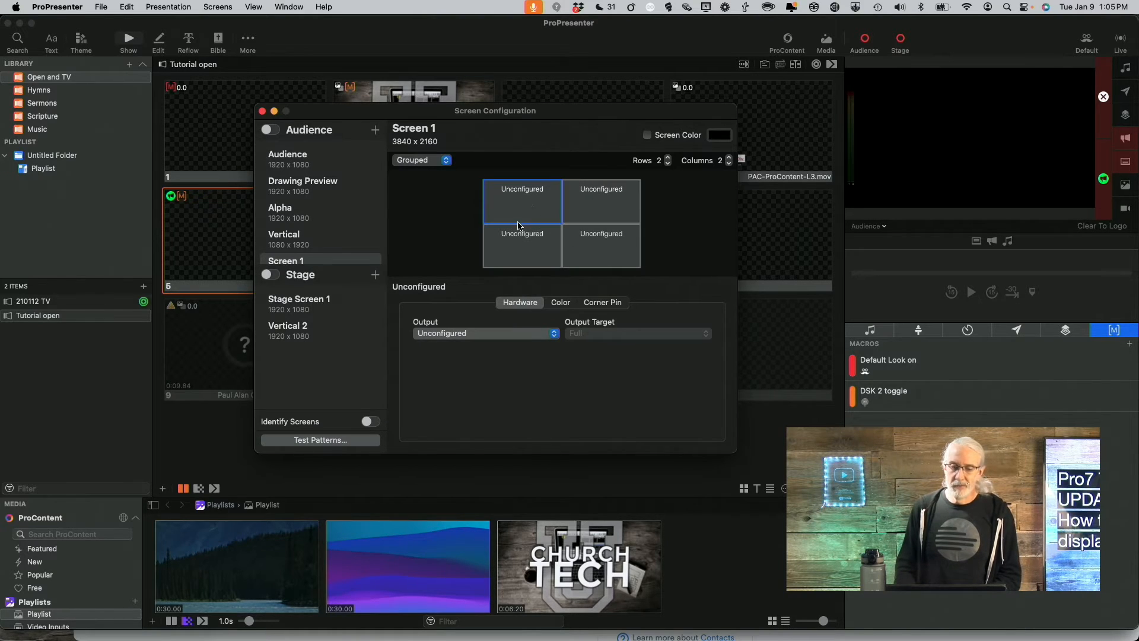
# Step: Select each of the four unconfigured displays in the grouped screen's grid to inspect its output setting
pyautogui.click(513, 247)
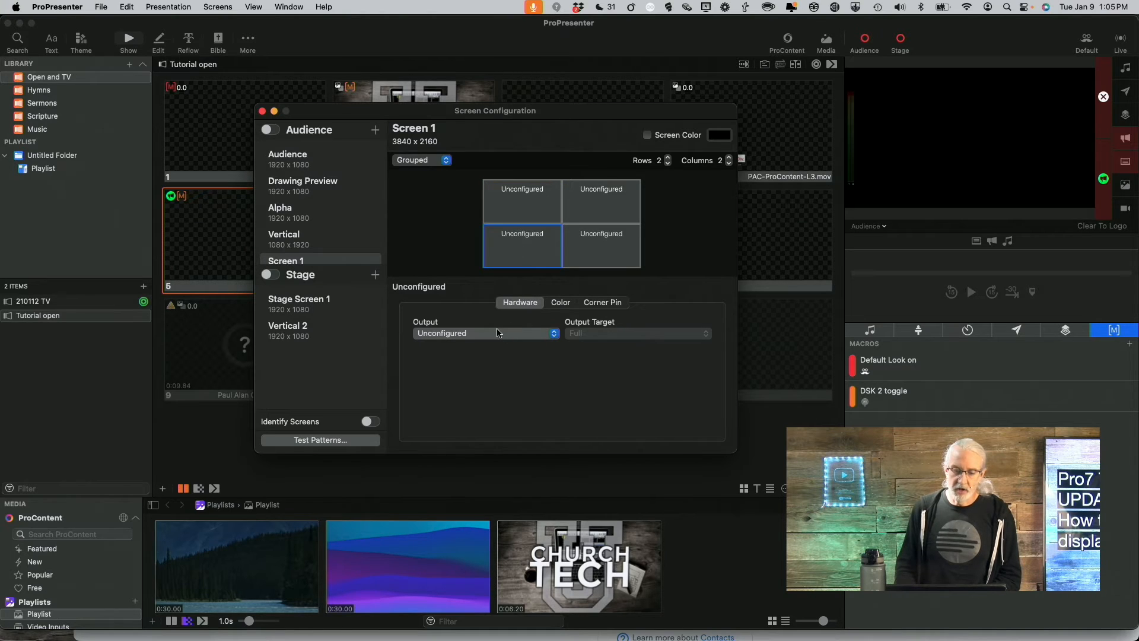
pyautogui.click(589, 248)
pyautogui.click(611, 205)
pyautogui.click(523, 202)
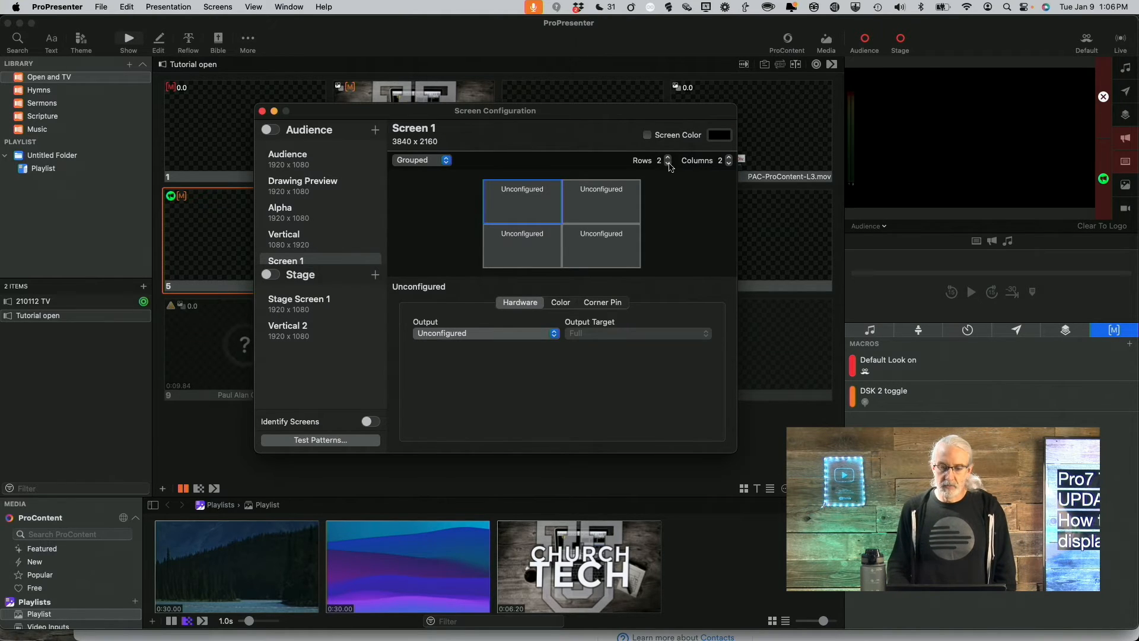
# Step: Try a single-column layout for the grouped screen and restore it to two columns
pyautogui.click(729, 164)
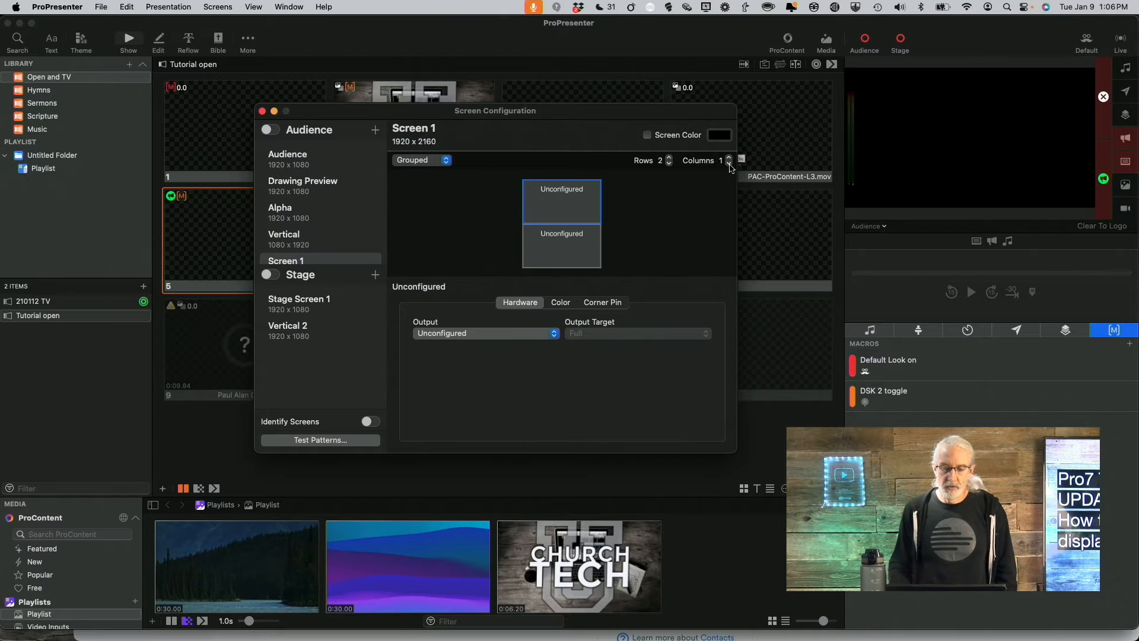
pyautogui.click(729, 158)
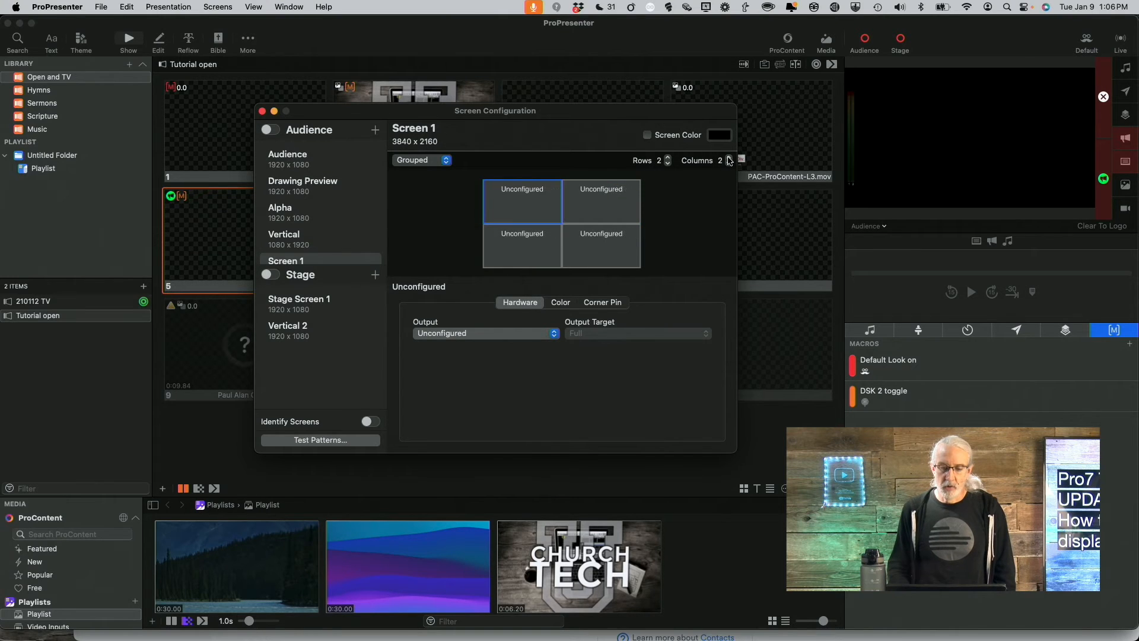
# Step: Expand the grouped Screen 1 grid to three columns
pyautogui.click(729, 158)
pyautogui.click(532, 254)
pyautogui.click(554, 190)
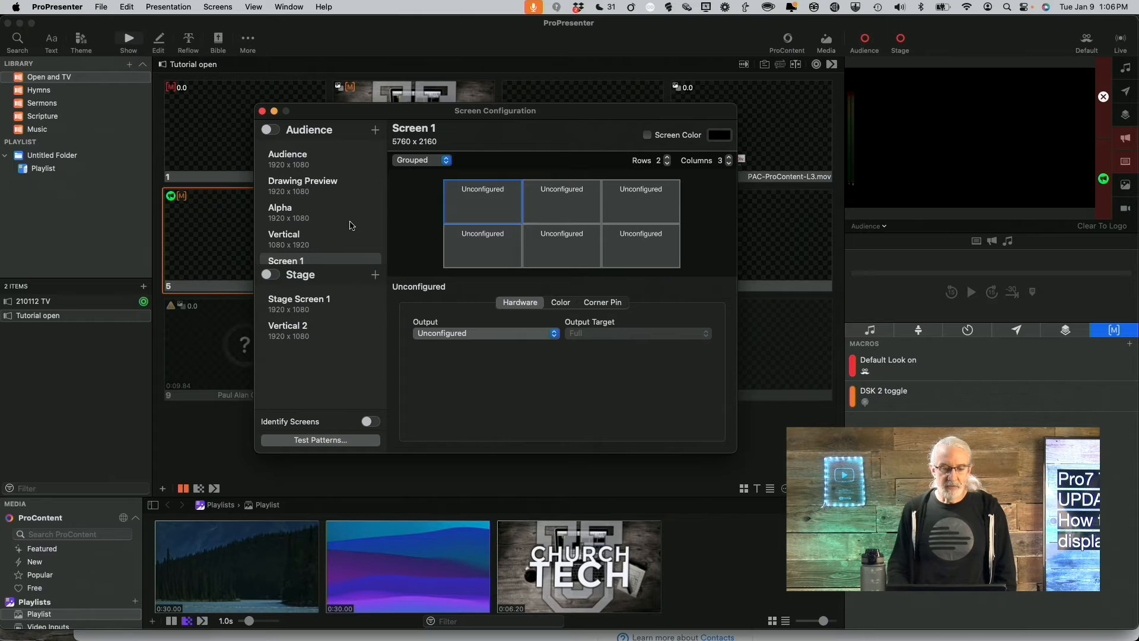
# Step: Review the screen types available for a new audience screen and change Screen 1 from Grouped to Edge Blend
pyautogui.scroll(-2, 352, 228)
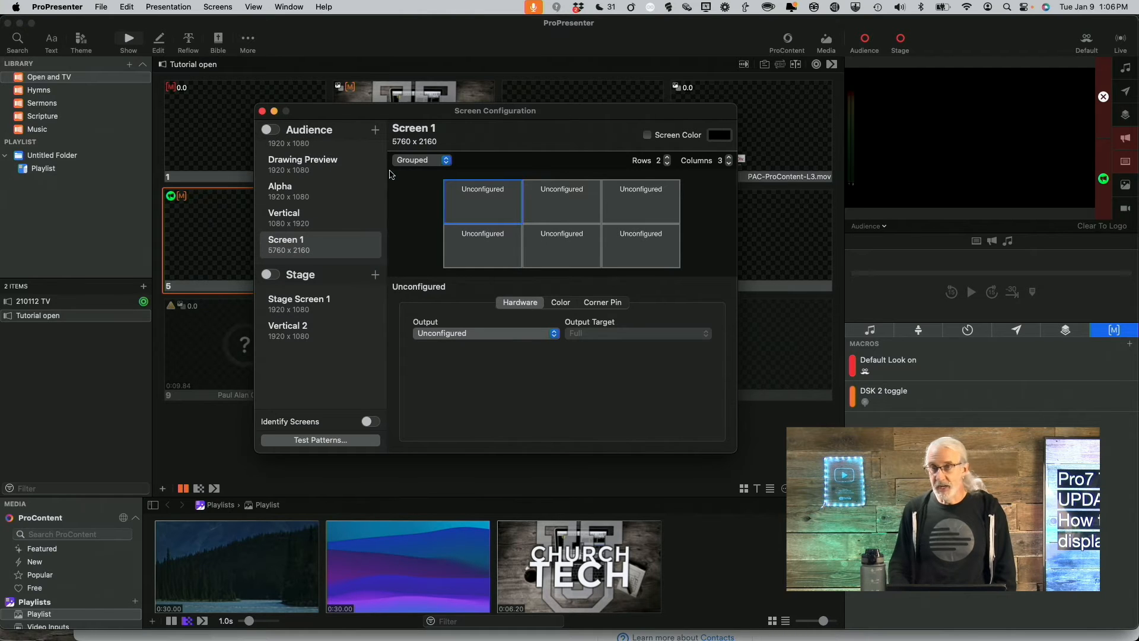
pyautogui.click(375, 129)
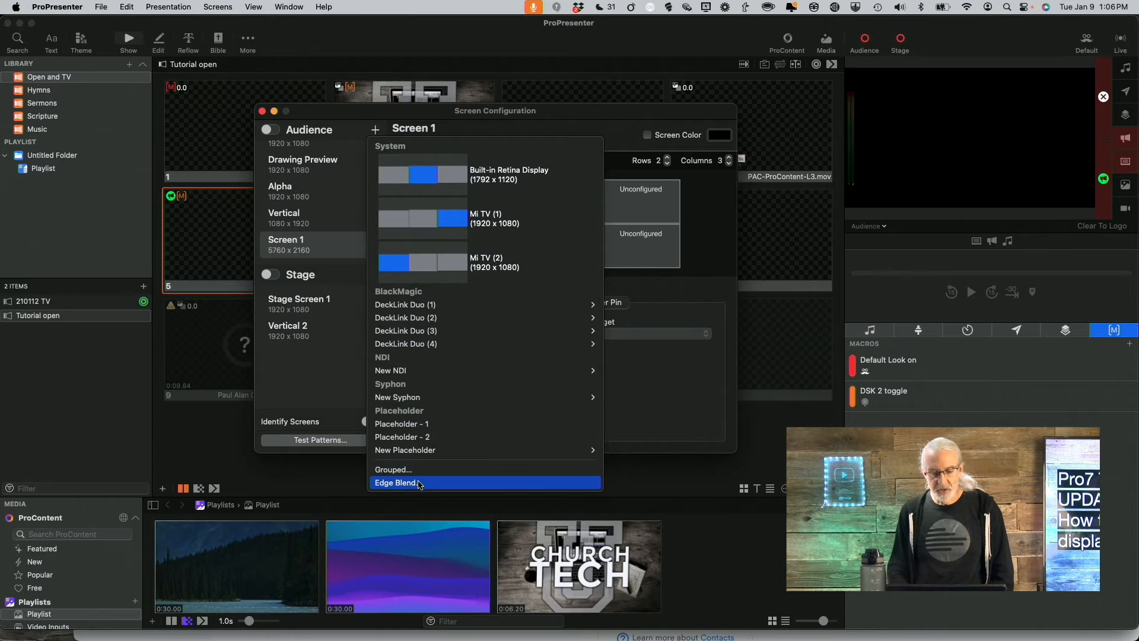
pyautogui.click(704, 246)
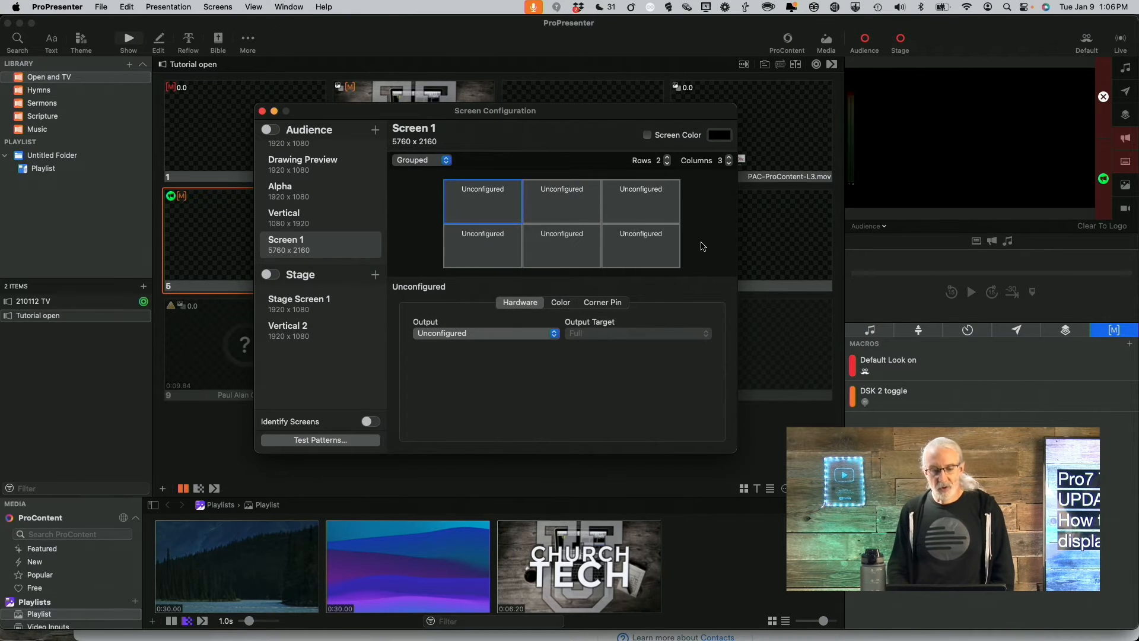
pyautogui.click(445, 161)
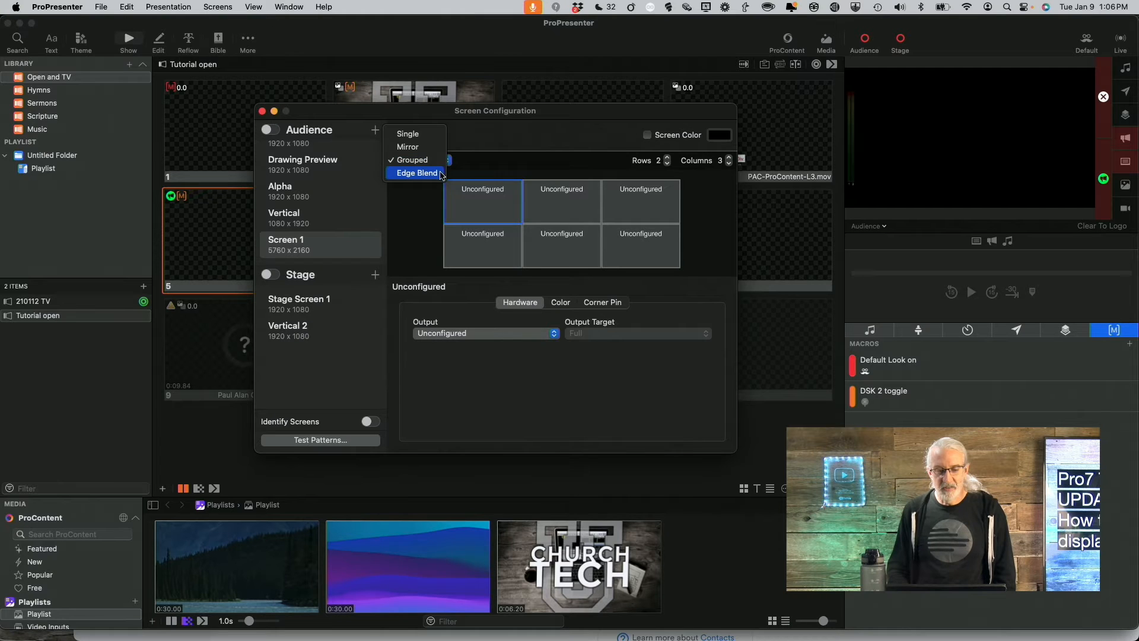
pyautogui.click(442, 173)
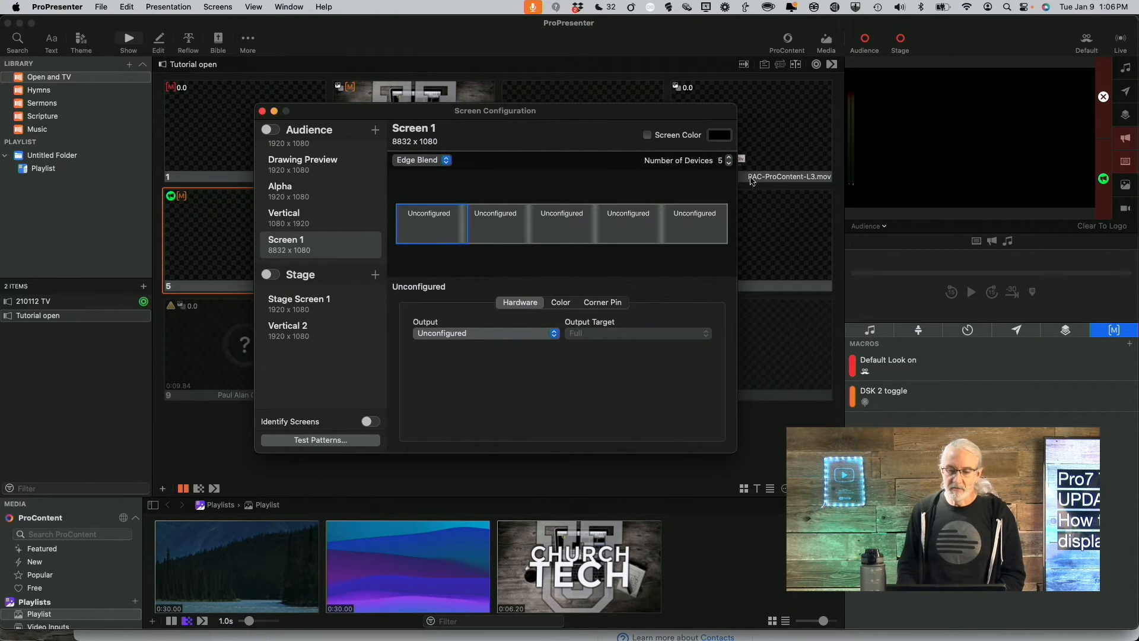
# Step: Reduce Screen 1's edge blend to 2 devices and show the blend settings for the overlap between them
pyautogui.click(728, 164)
pyautogui.click(729, 164)
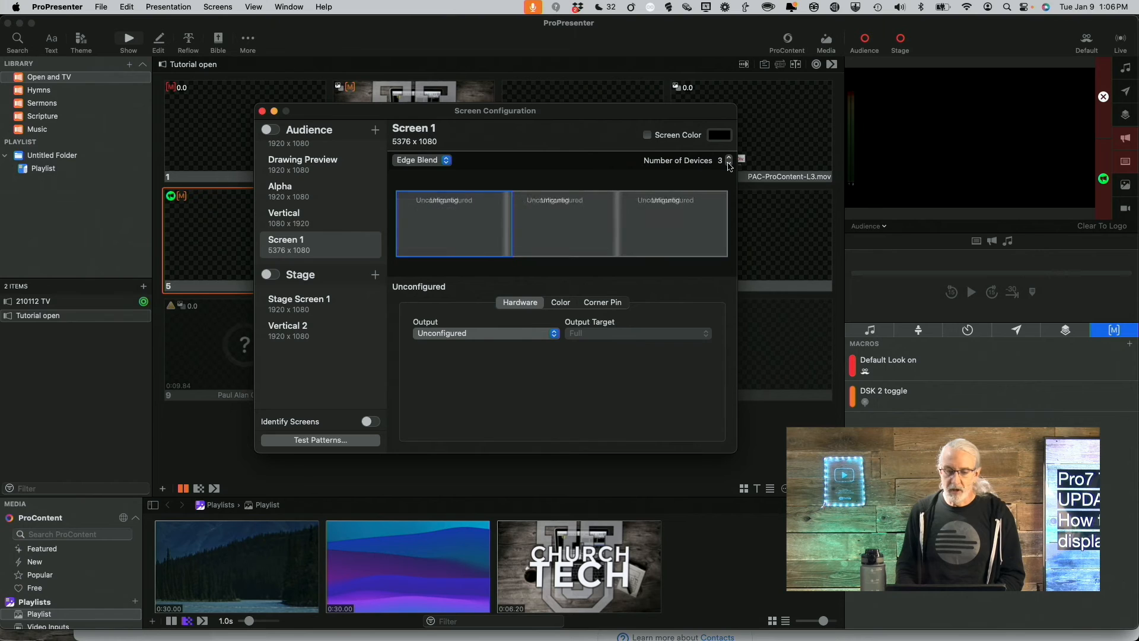
pyautogui.click(729, 164)
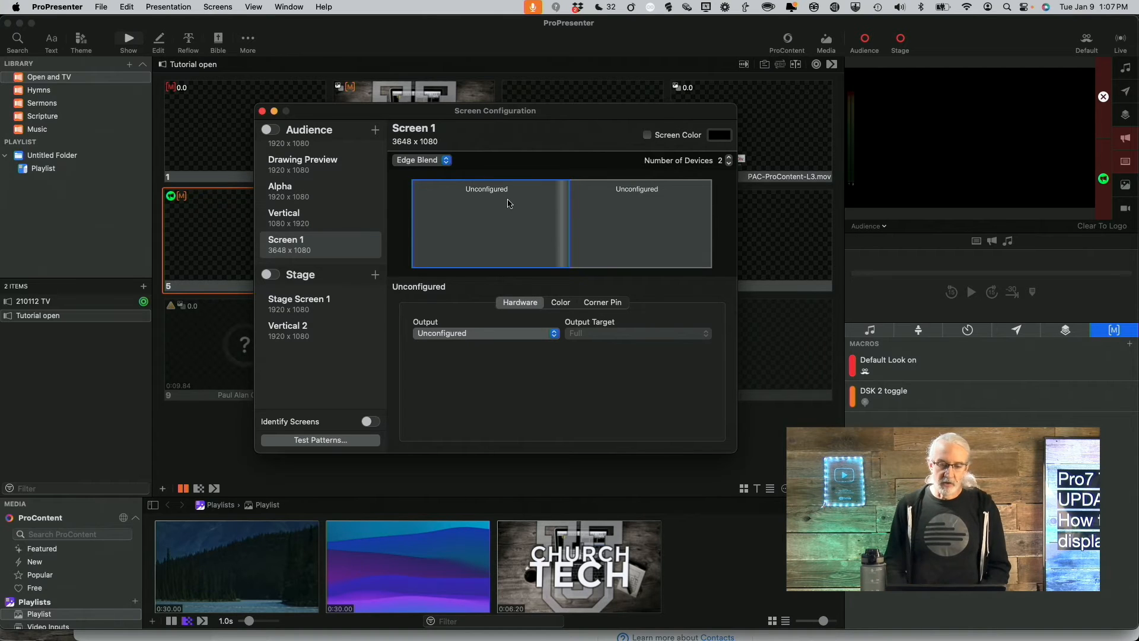
pyautogui.click(563, 227)
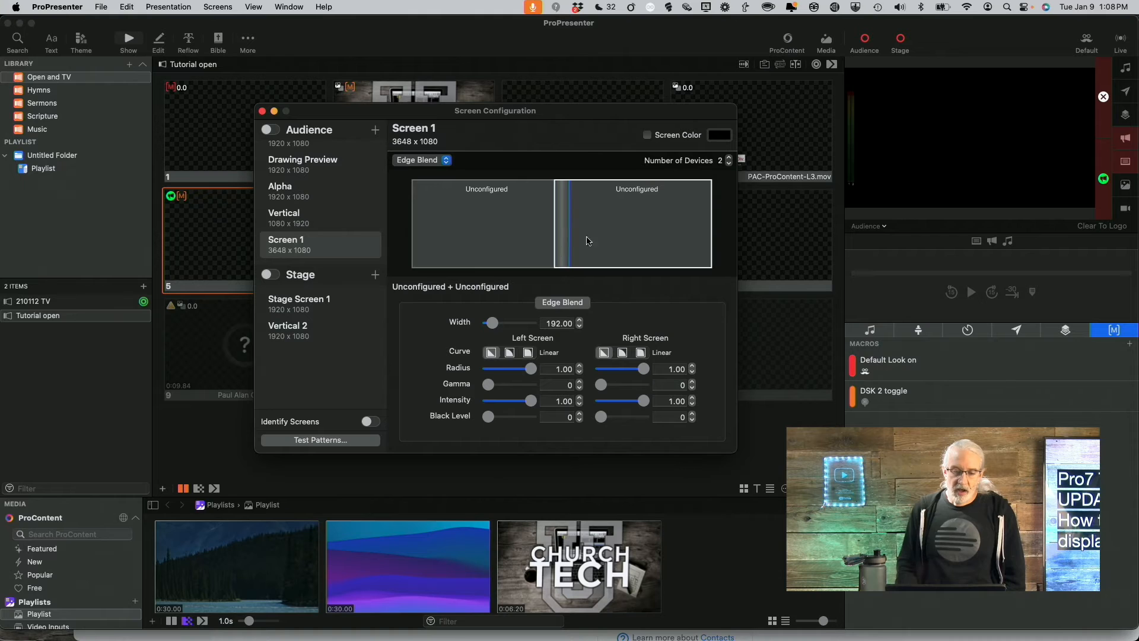
# Step: Change Screen 1's layout type from Edge Blend to Mirror
pyautogui.click(447, 162)
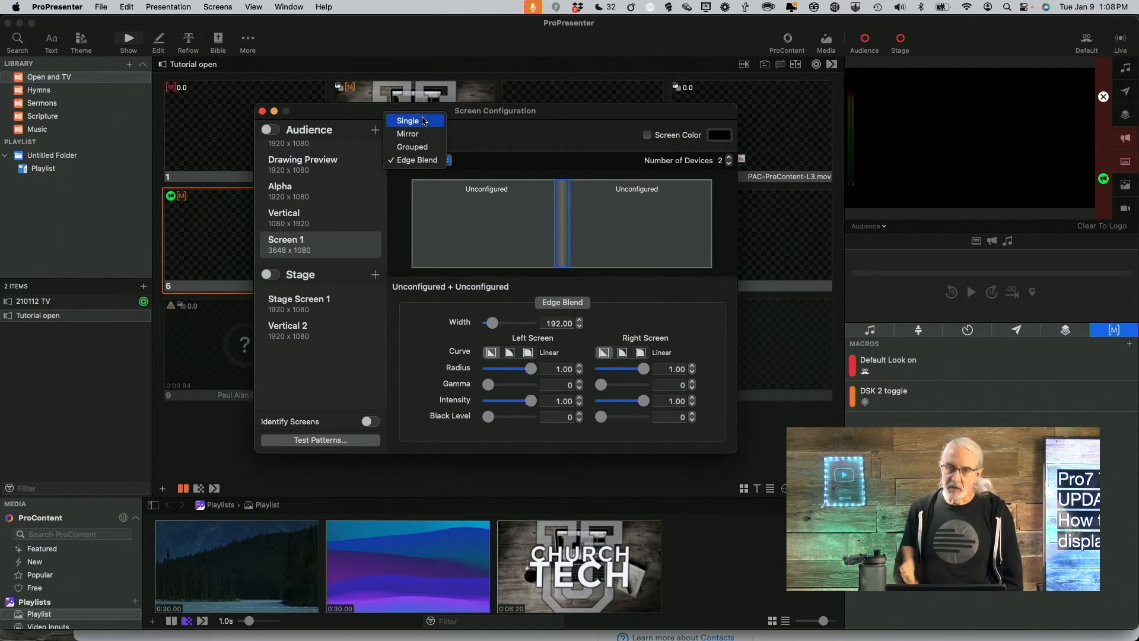
pyautogui.click(415, 135)
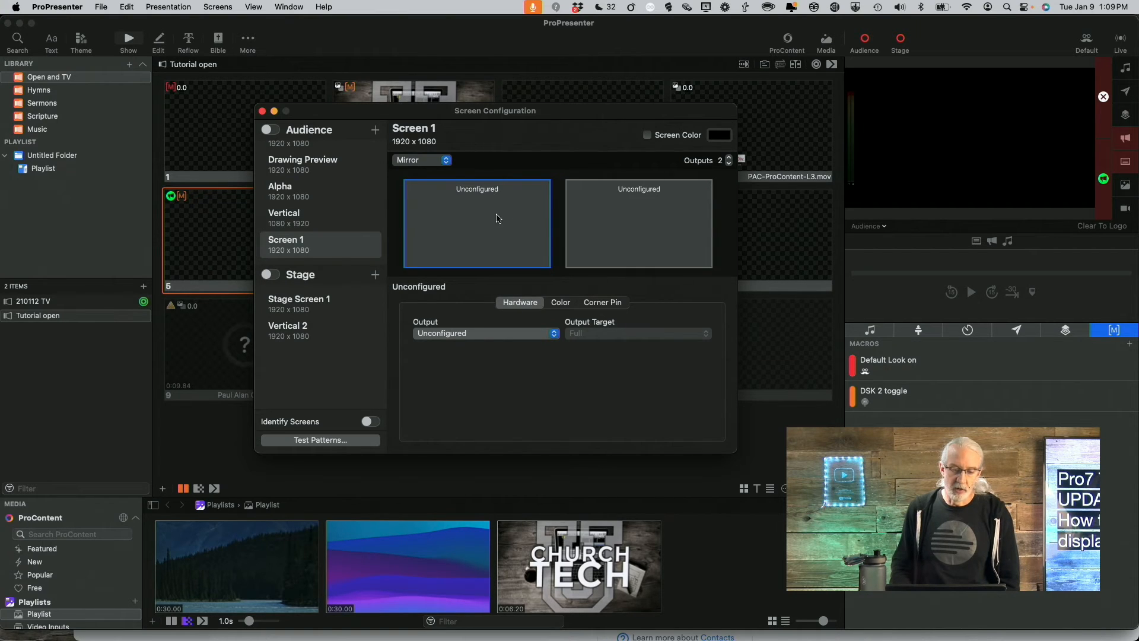
# Step: Examine the configuration of the Alpha and Vertical audience screens and the Vertical 2 stage screen
pyautogui.doubleClick(311, 186)
pyautogui.click(312, 201)
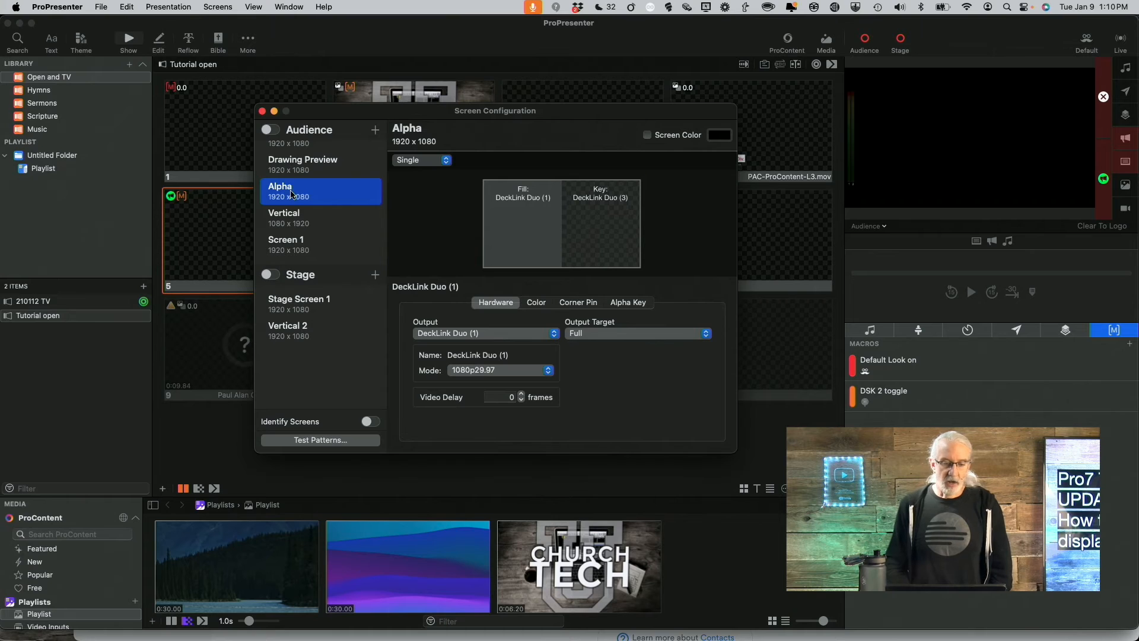
pyautogui.click(291, 218)
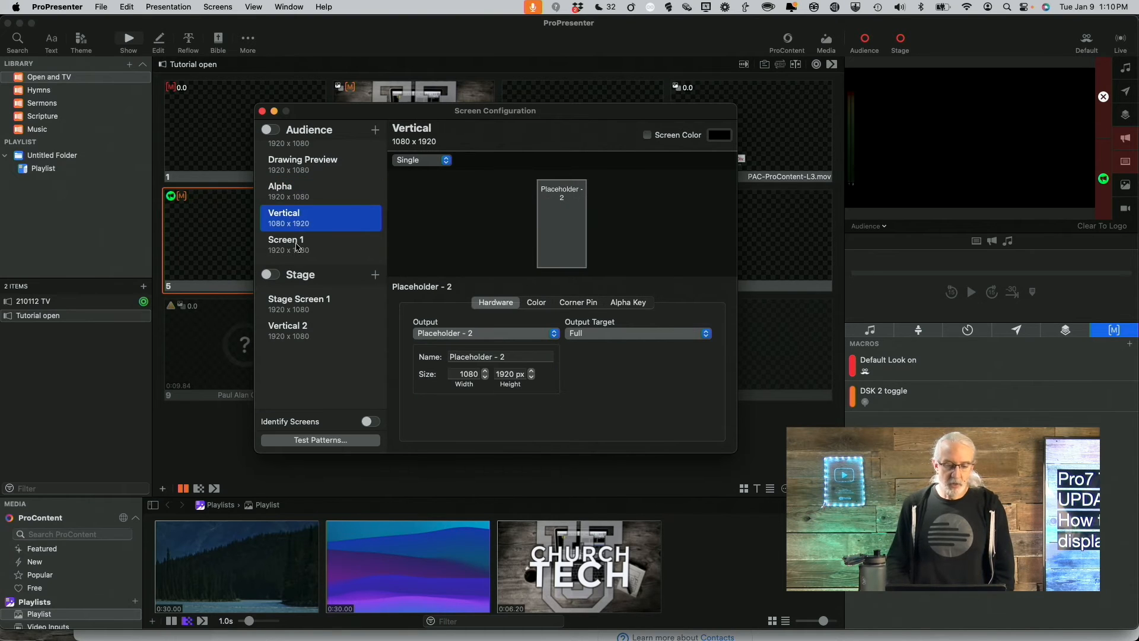
pyautogui.click(304, 328)
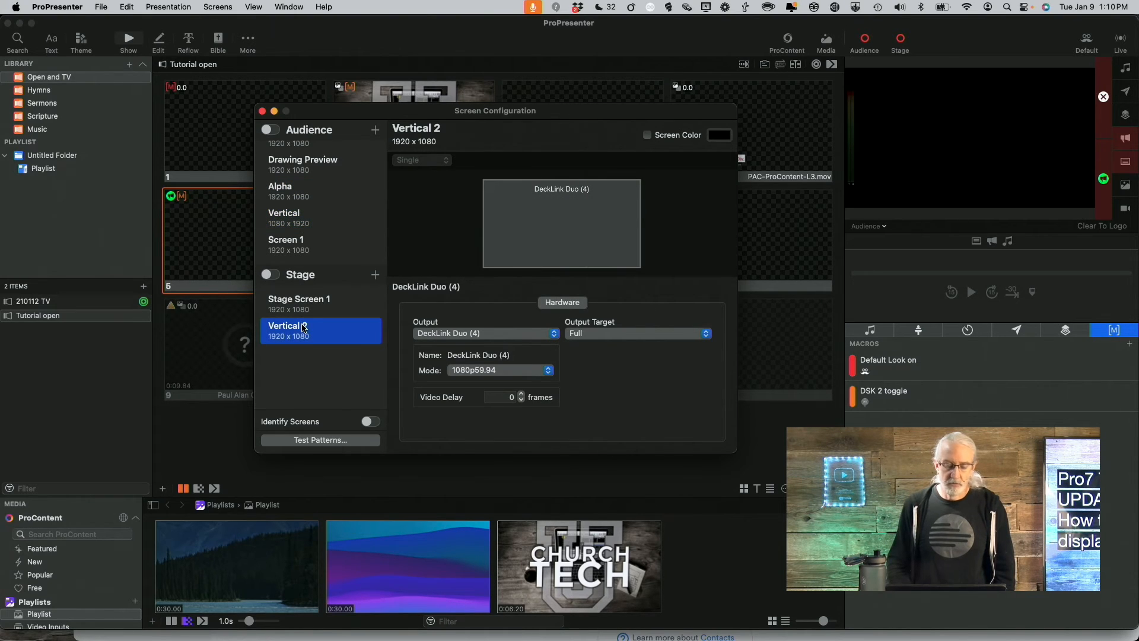
# Step: Enable a screen color for the Vertical audience screen and set it to Strawberry
pyautogui.click(304, 218)
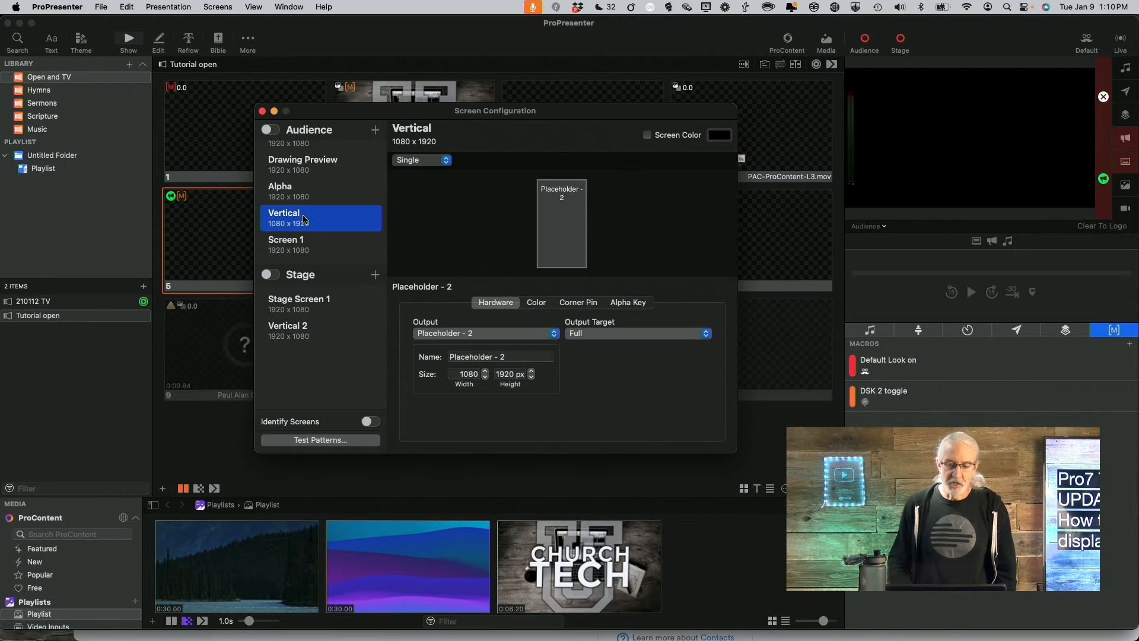
pyautogui.click(647, 135)
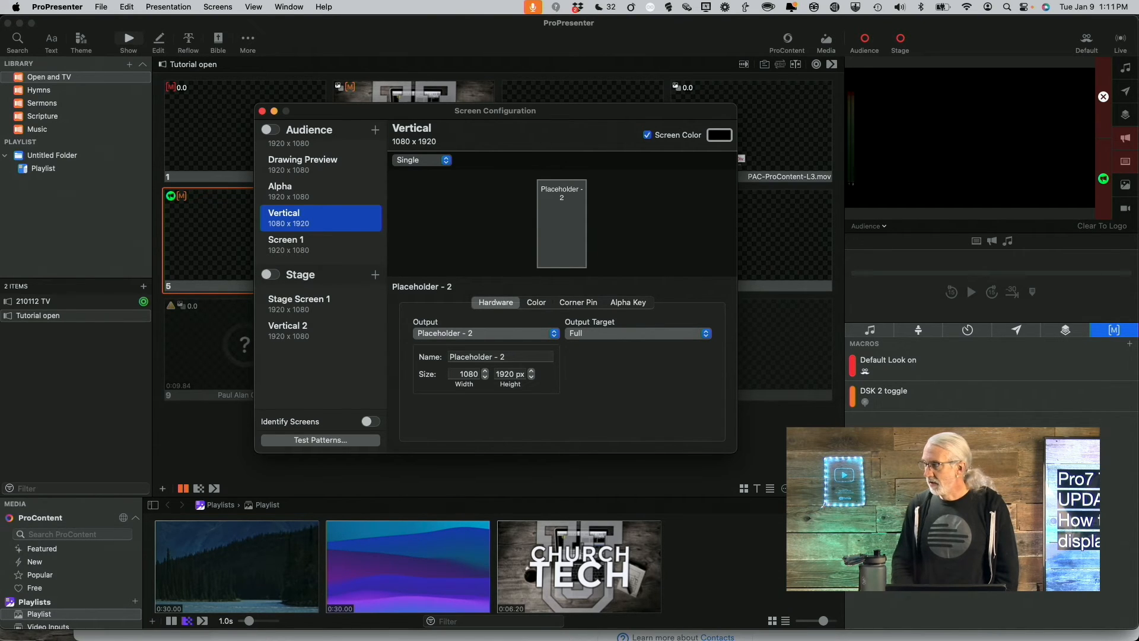
pyautogui.moveTo(0, 165); pyautogui.dragTo(433, 193)
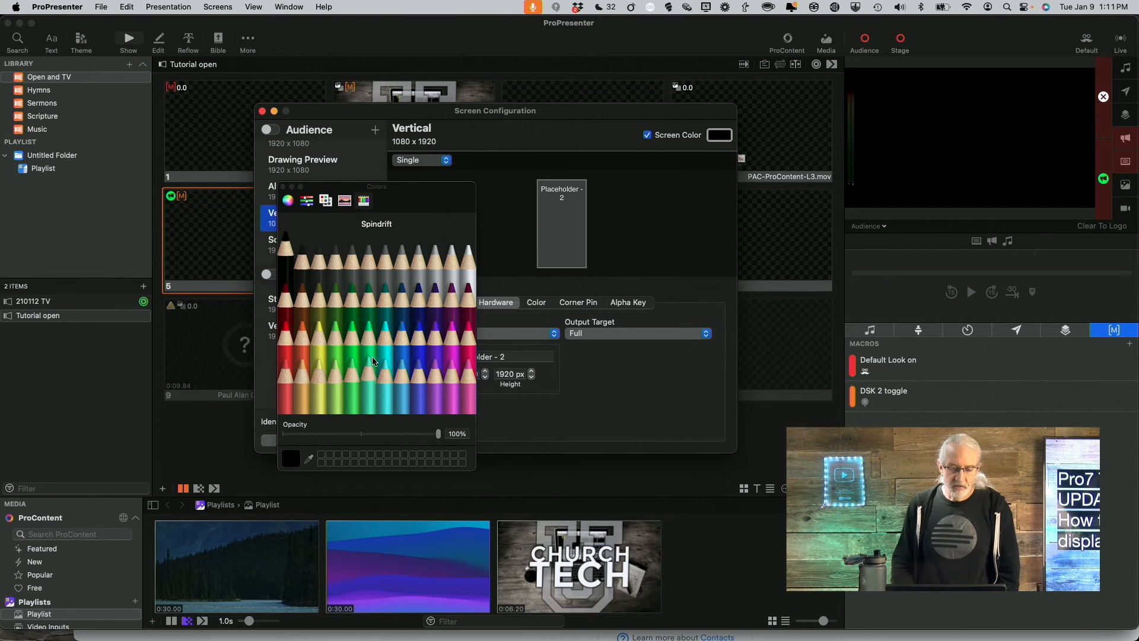
pyautogui.click(468, 347)
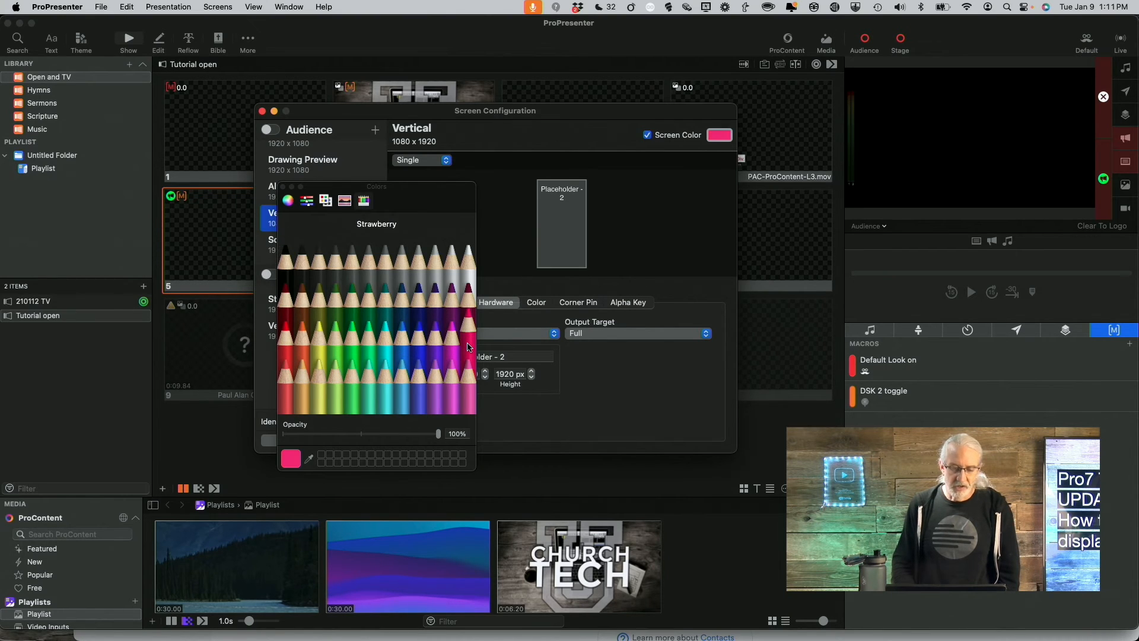
pyautogui.click(284, 186)
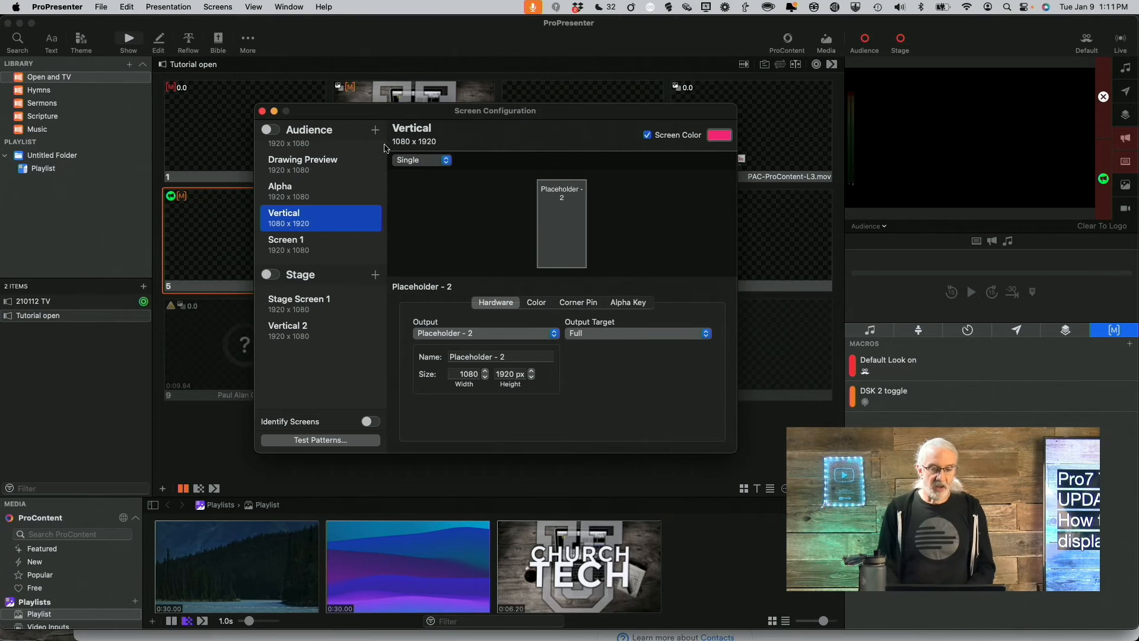
# Step: Change Screen 1's layout type from Mirror to Single
pyautogui.click(305, 245)
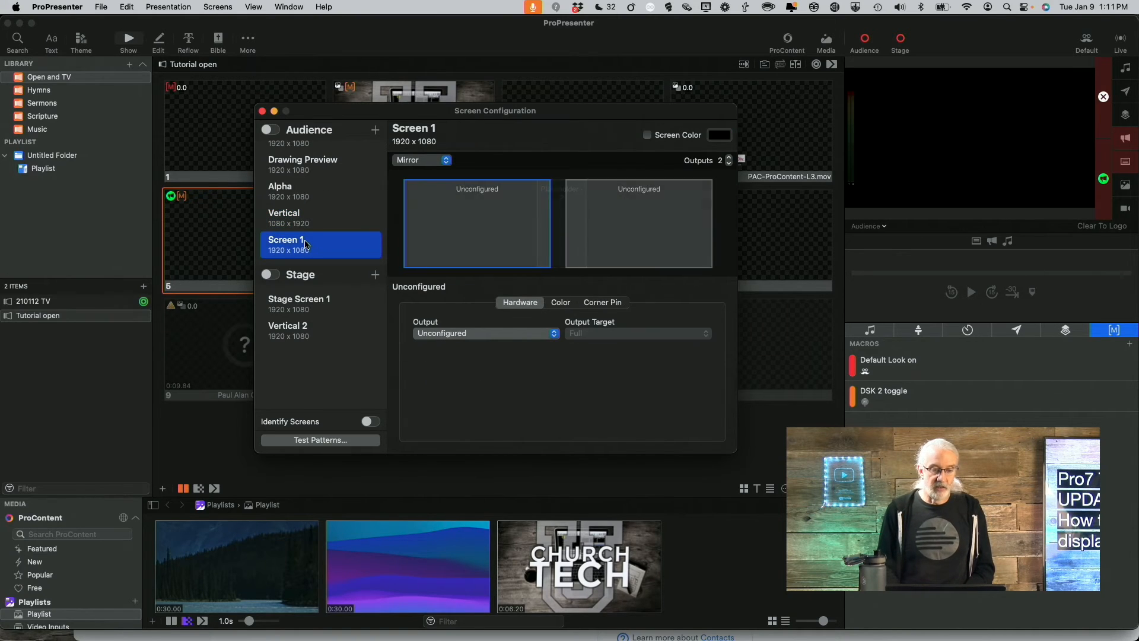
pyautogui.click(443, 162)
pyautogui.click(428, 147)
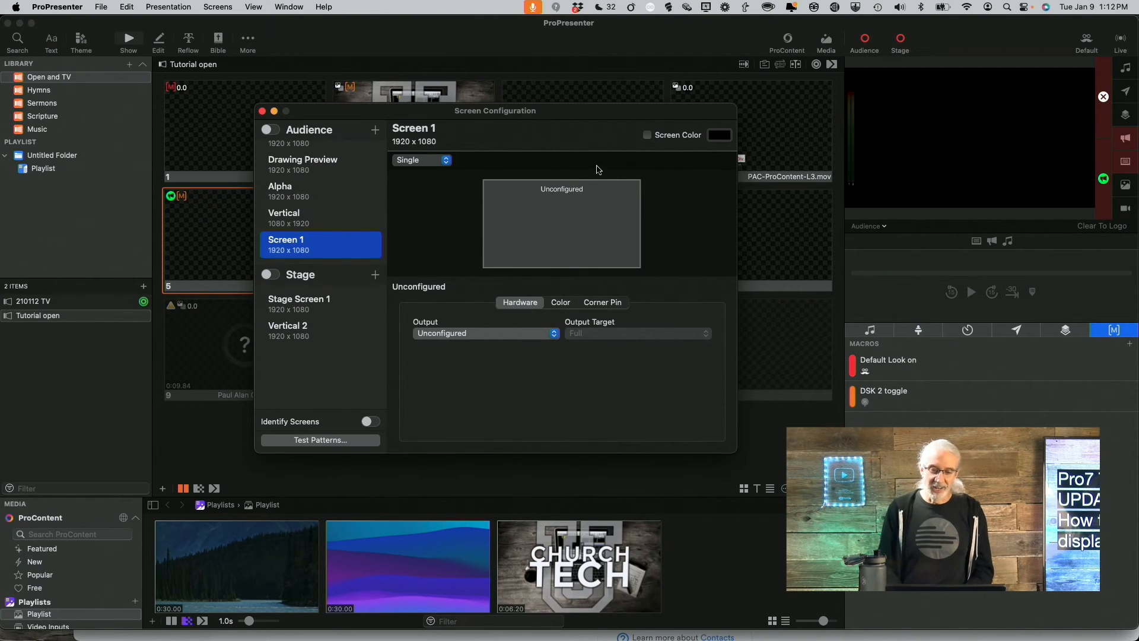
# Step: Enable a screen color for Screen 1 and set it to Sea Foam
pyautogui.click(649, 135)
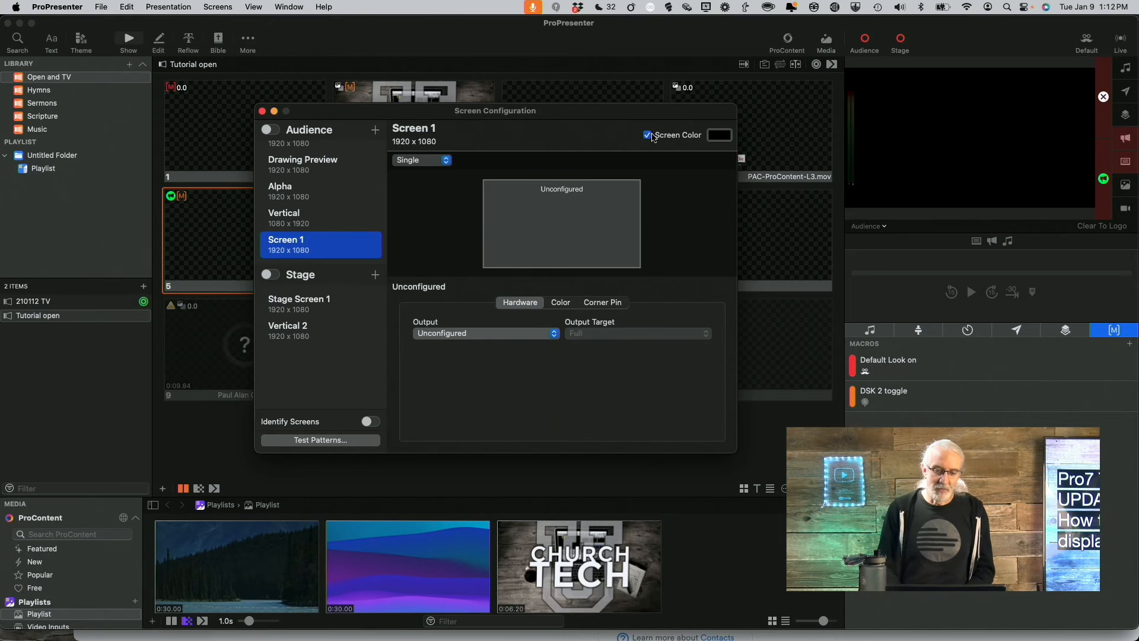
pyautogui.click(719, 135)
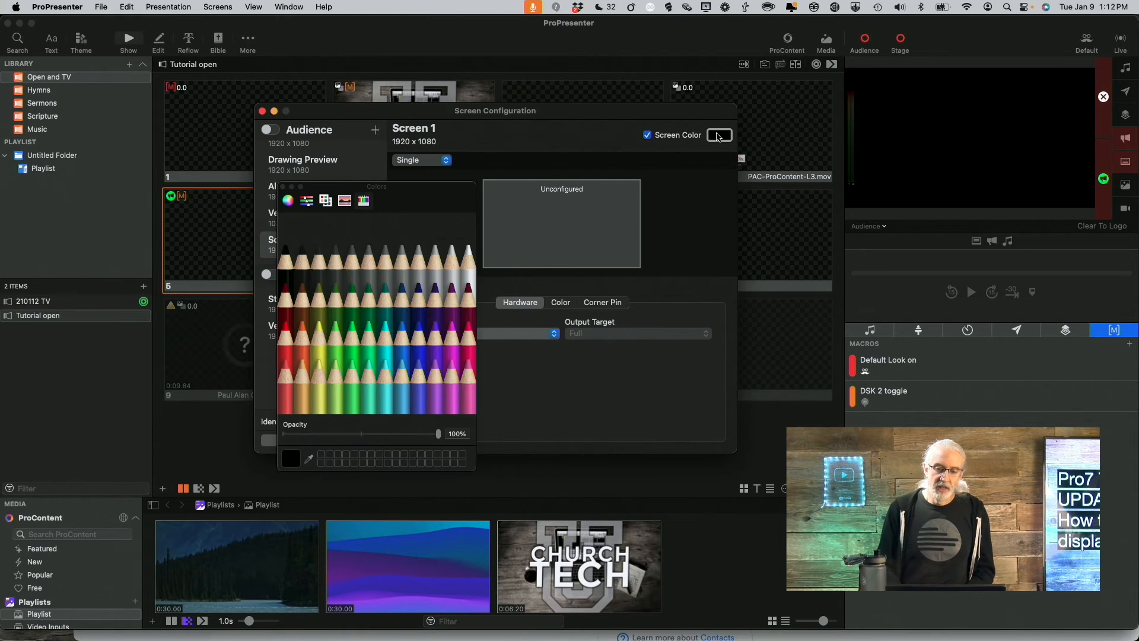
pyautogui.click(368, 350)
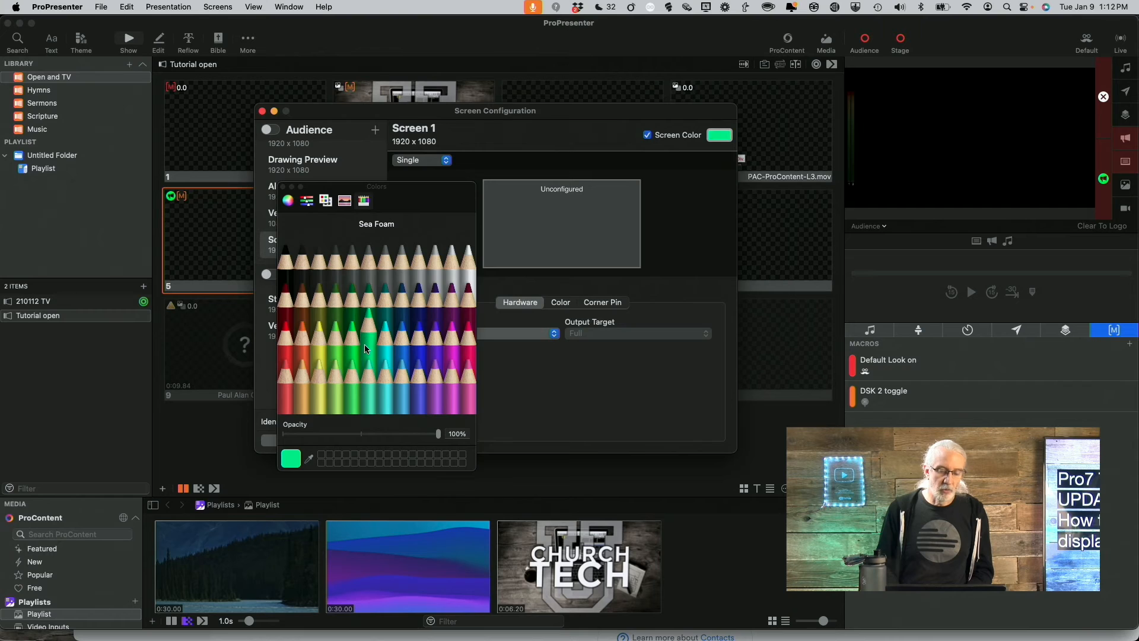
pyautogui.click(282, 188)
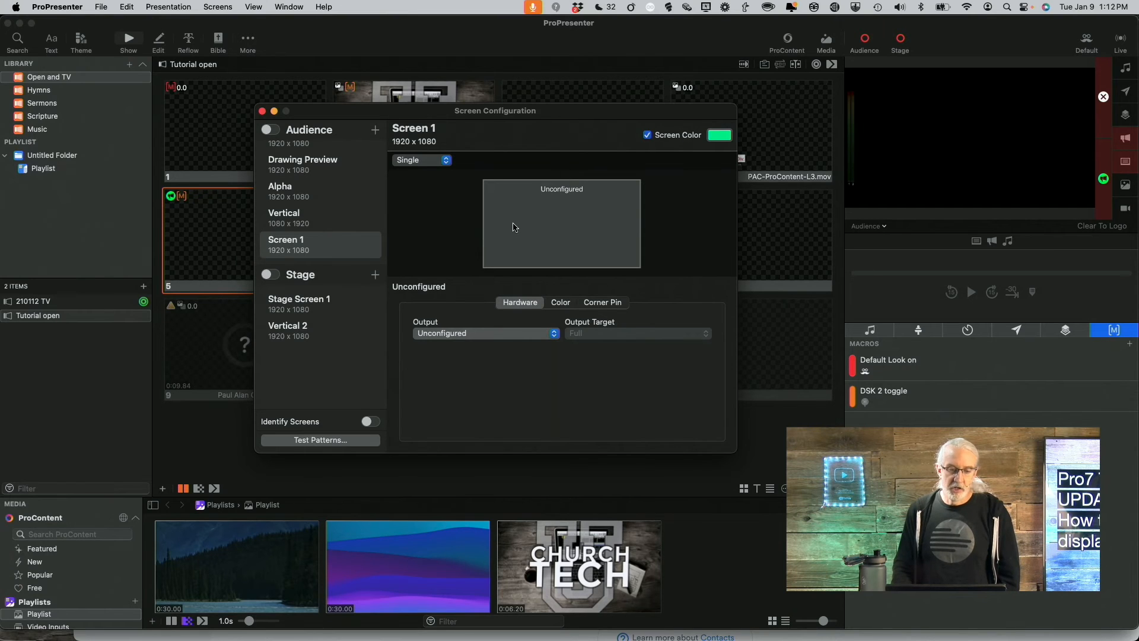
# Step: Compare the screen color settings of the Vertical, Screen 1, Alpha and Drawing Preview audience screens
pyautogui.click(312, 219)
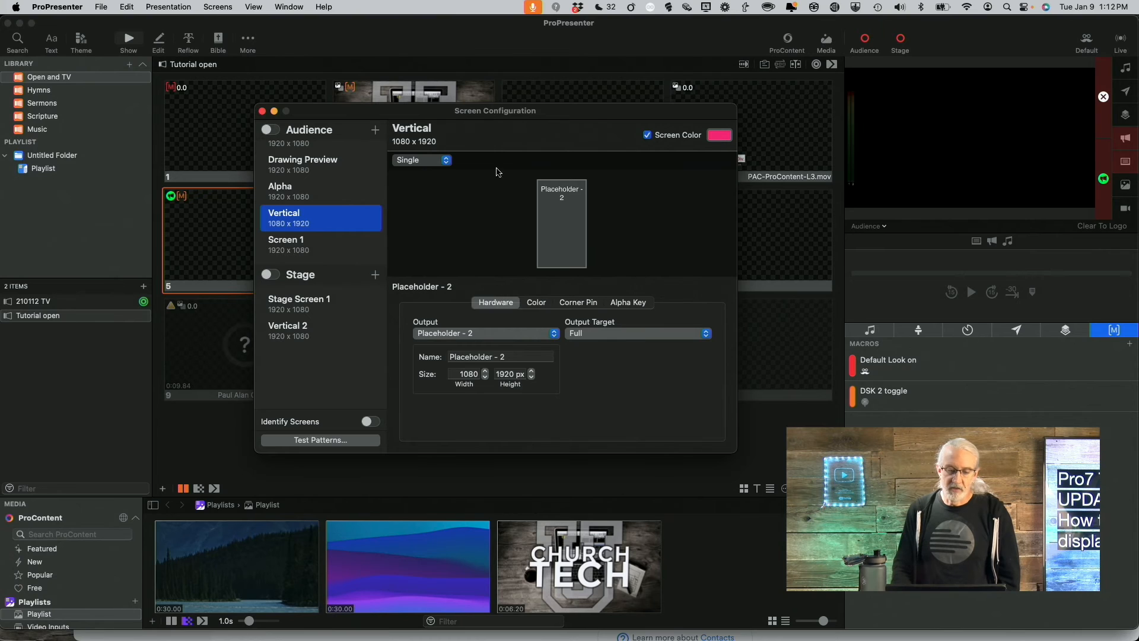
pyautogui.click(279, 249)
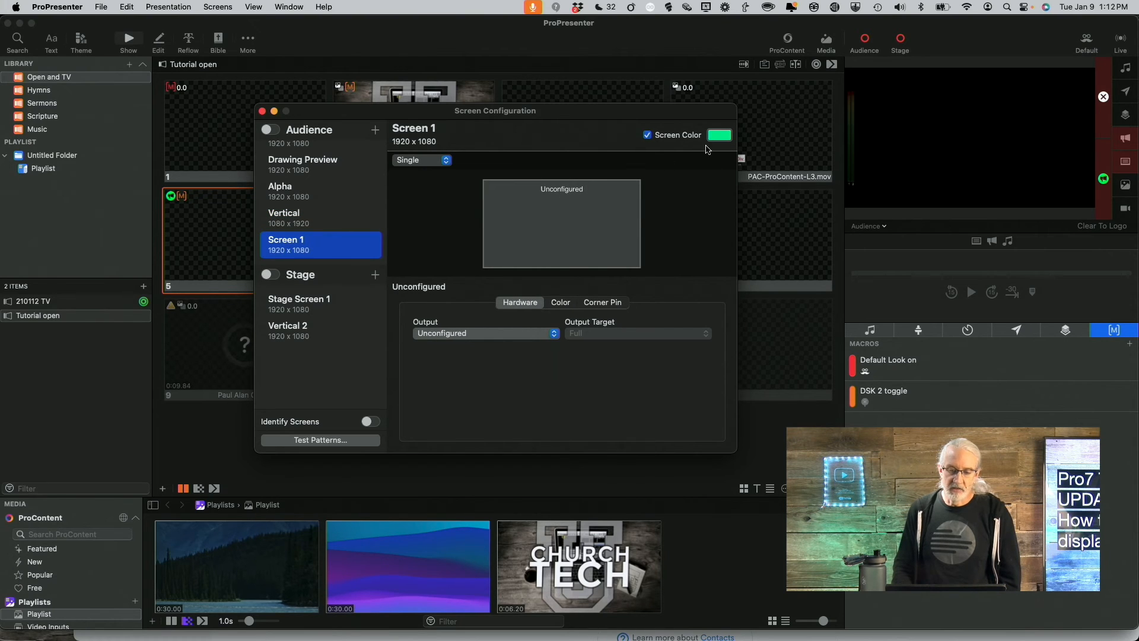
pyautogui.click(319, 224)
pyautogui.click(321, 247)
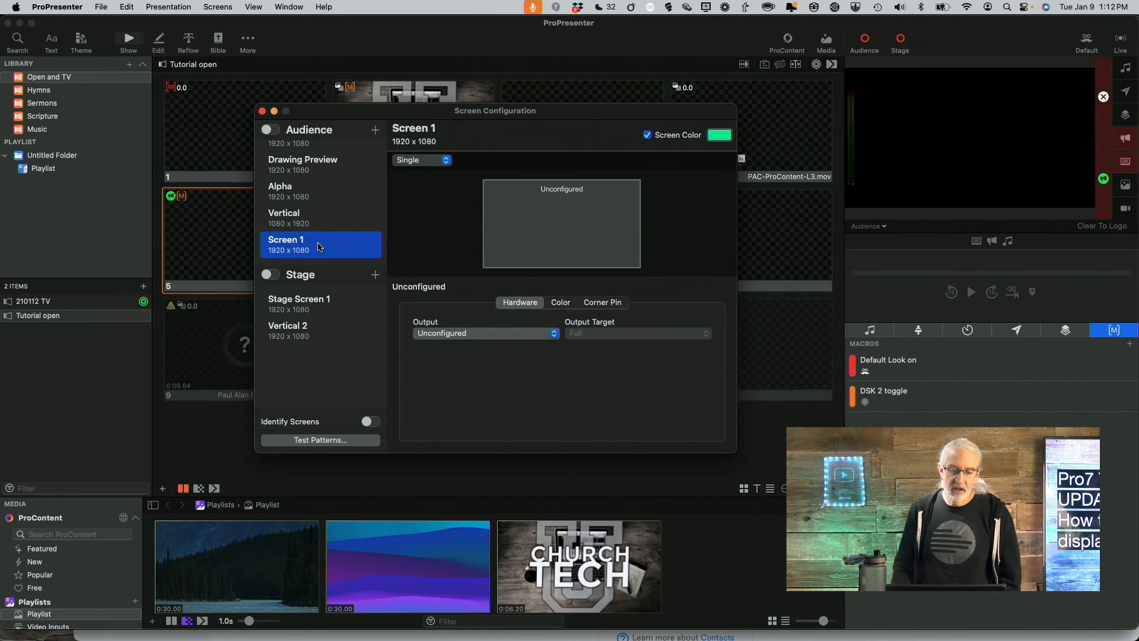
pyautogui.click(313, 194)
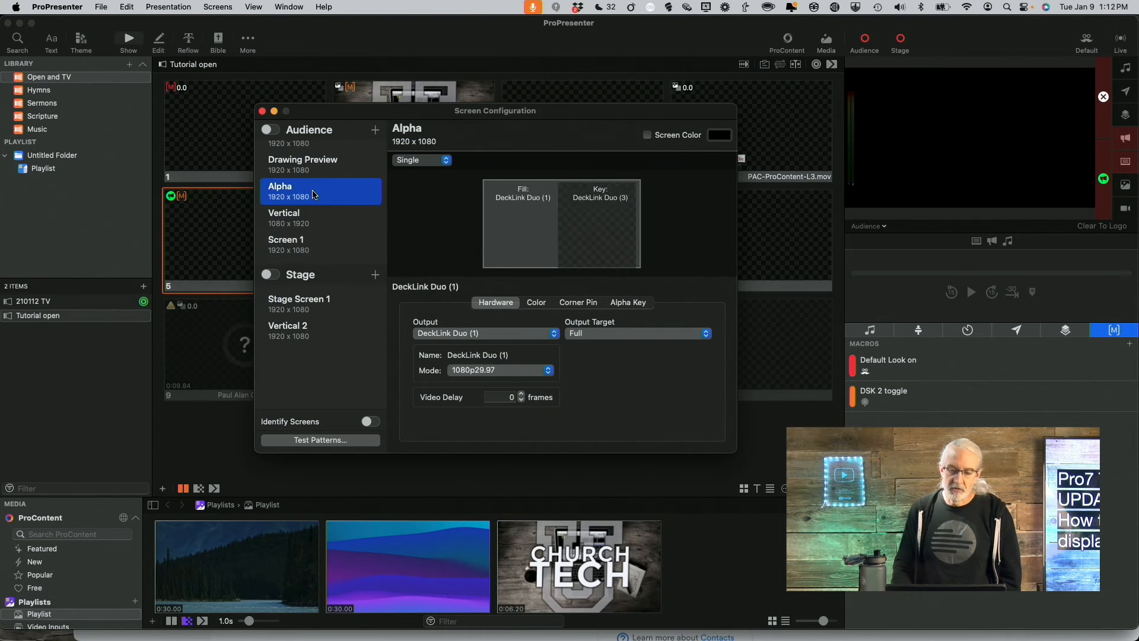
pyautogui.click(329, 165)
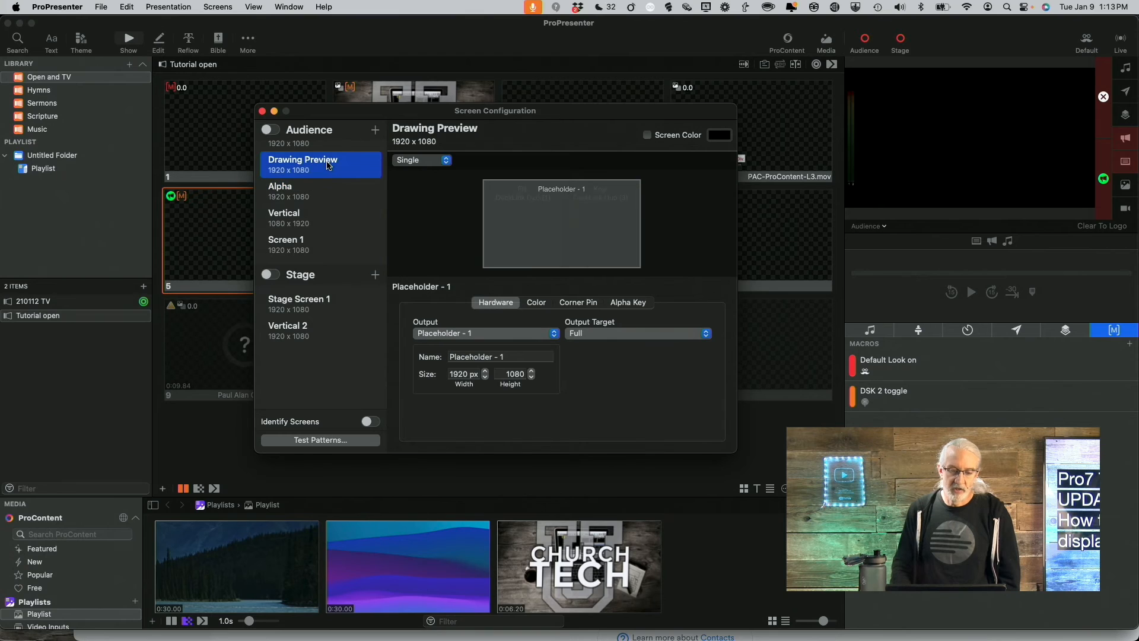
pyautogui.scroll(2, 329, 165)
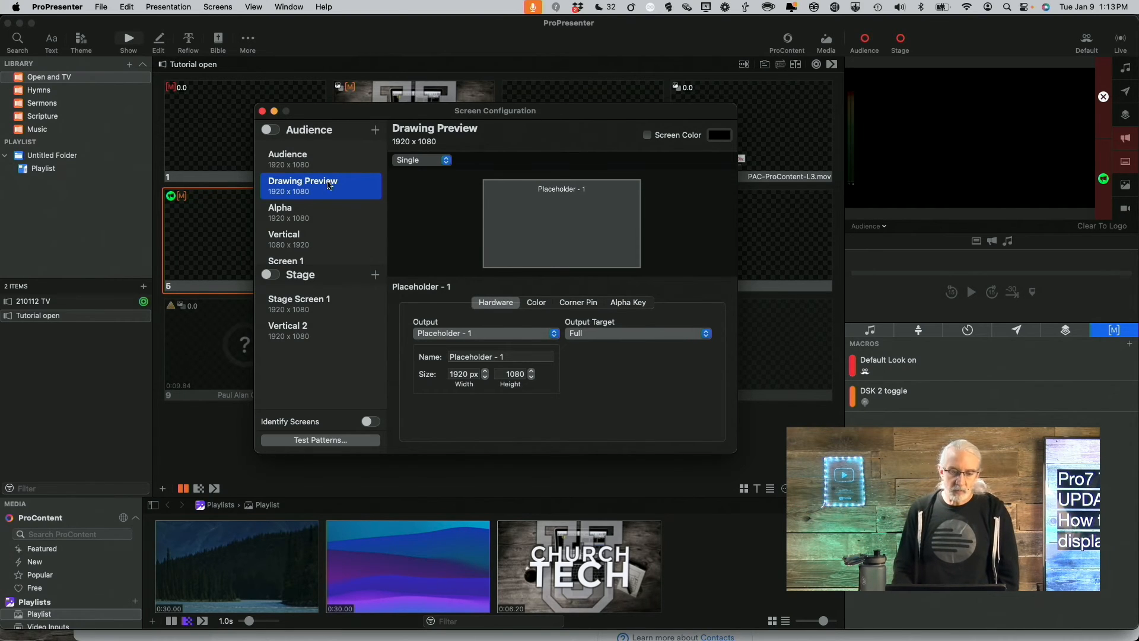
pyautogui.scroll(-2, 328, 229)
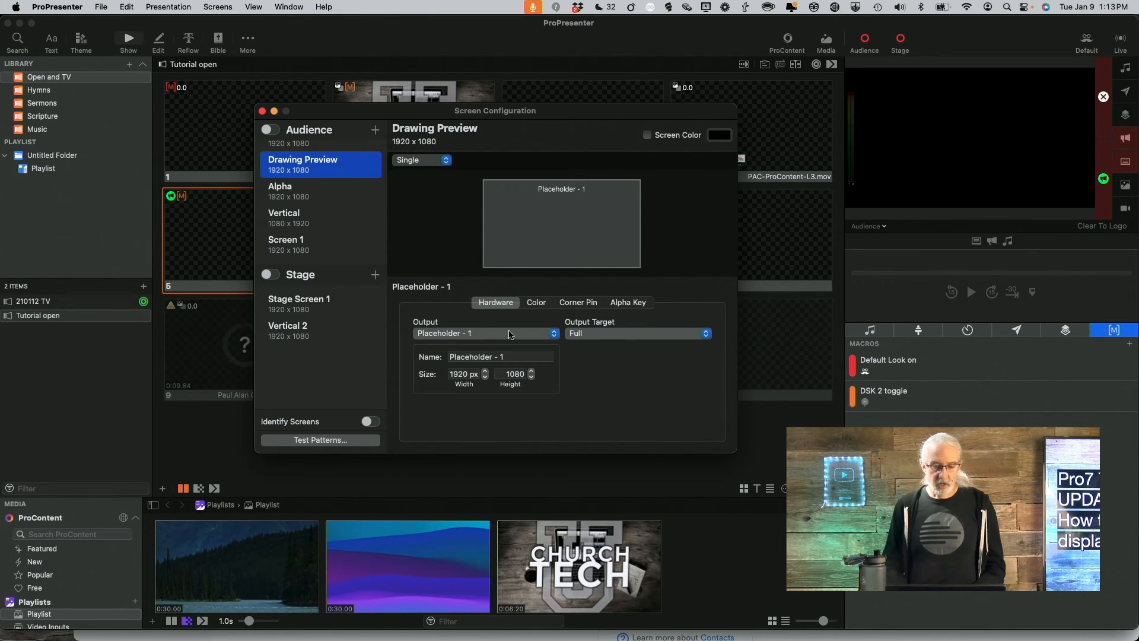
# Step: Review the available outputs and output target layouts for the Drawing Preview screen without changing either setting
pyautogui.click(556, 337)
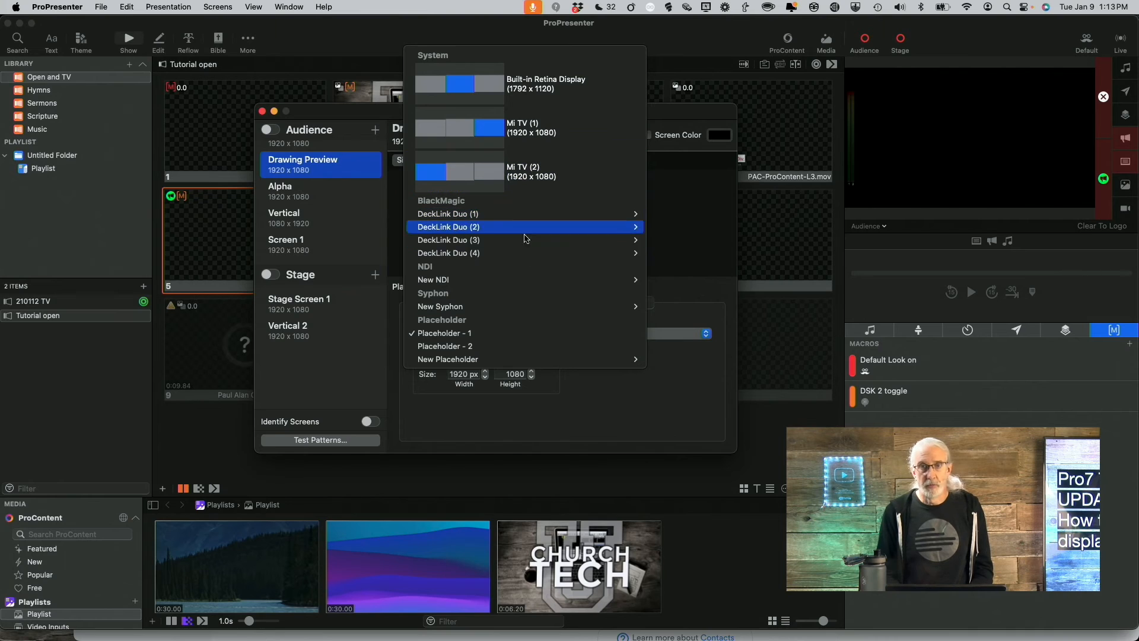
pyautogui.click(675, 387)
pyautogui.click(630, 335)
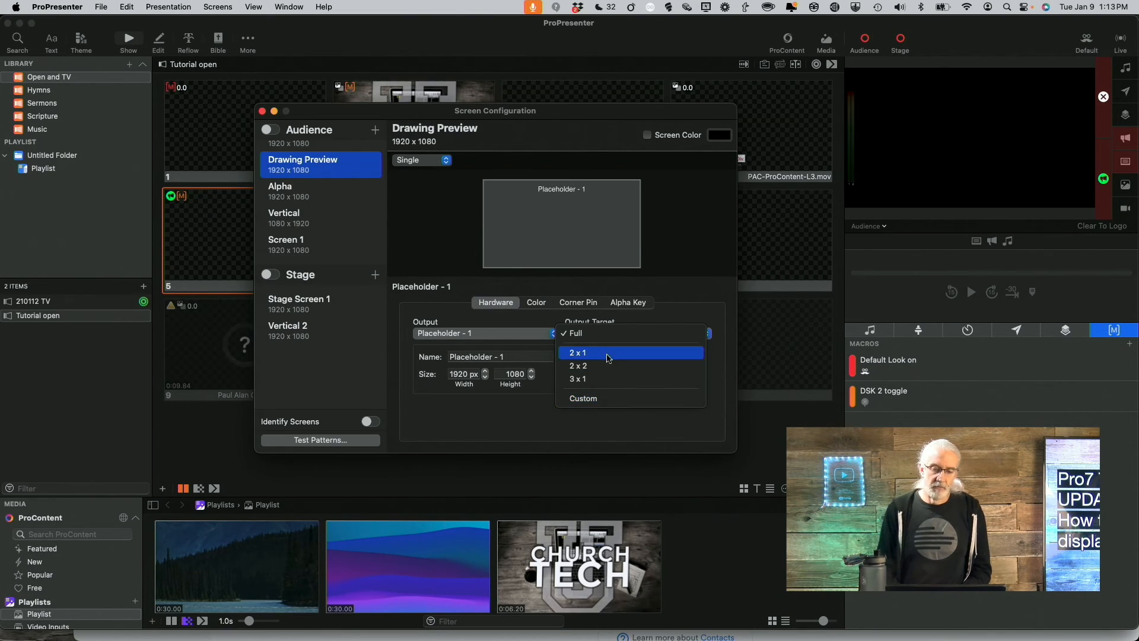
pyautogui.click(664, 316)
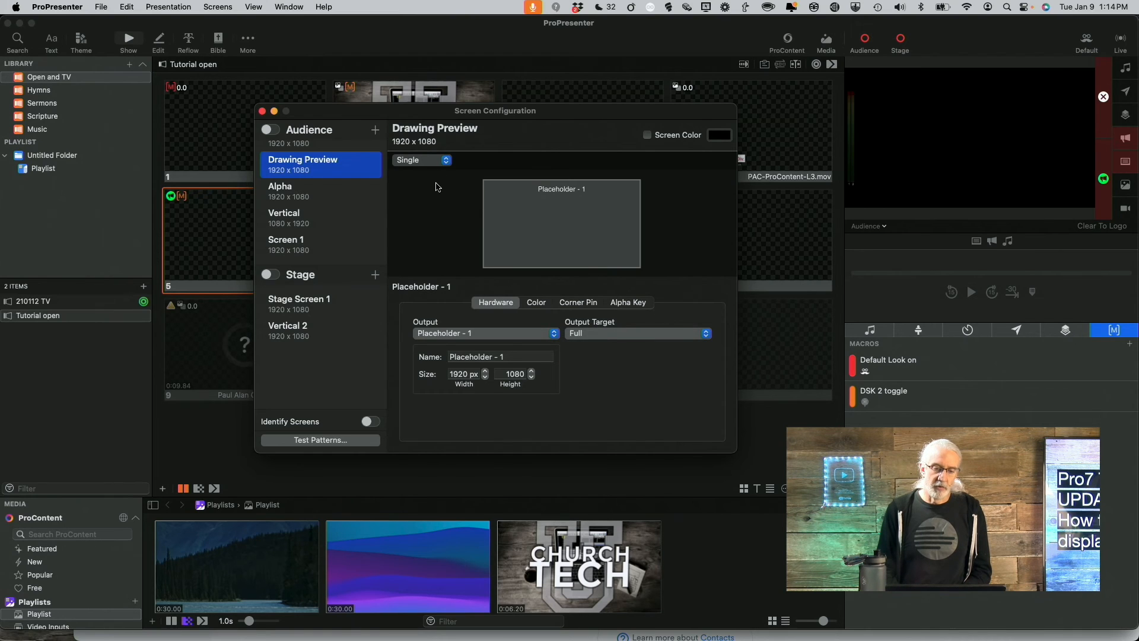
# Step: Review Drawing Preview's layout types, color, corner pin and alpha key settings, and compare them with the Alpha screen's alpha key setup
pyautogui.click(449, 161)
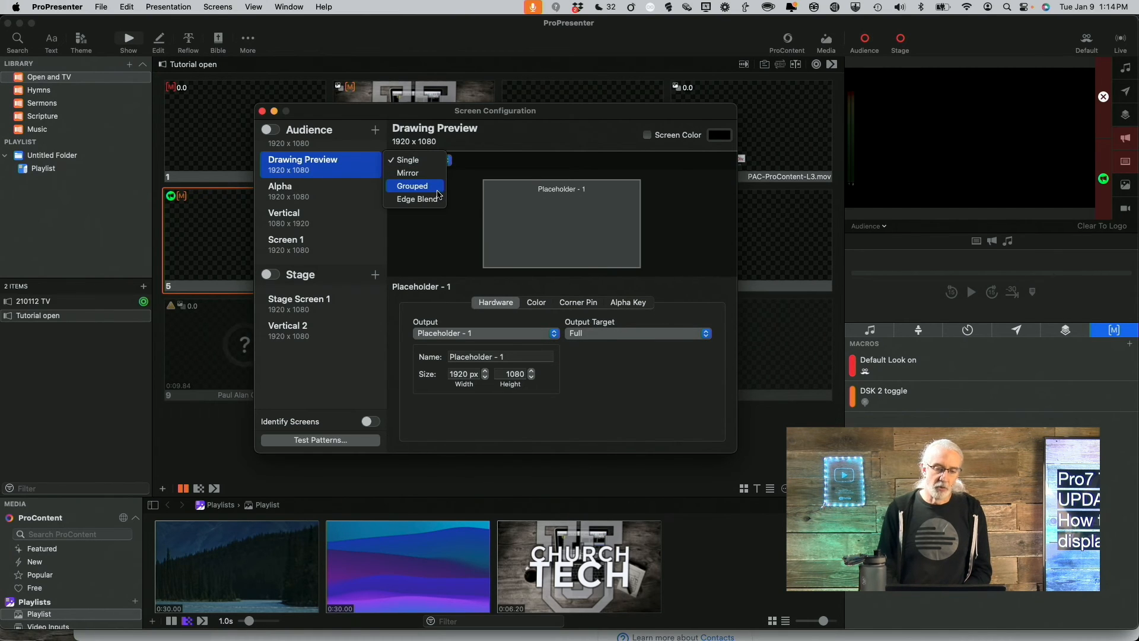
pyautogui.click(677, 367)
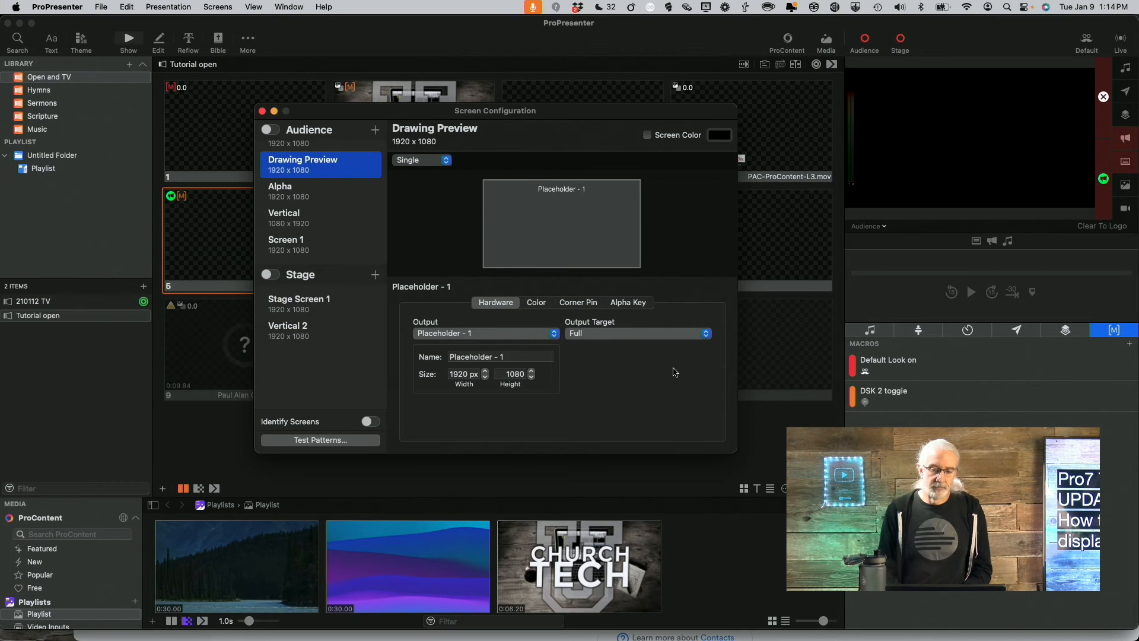
pyautogui.click(536, 304)
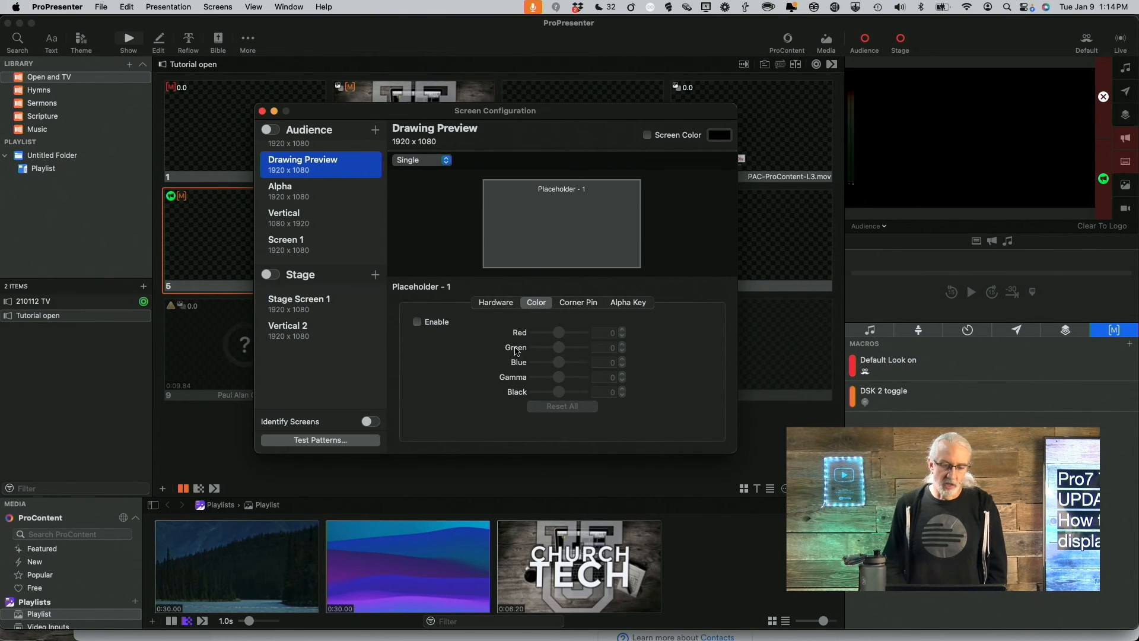
pyautogui.click(576, 304)
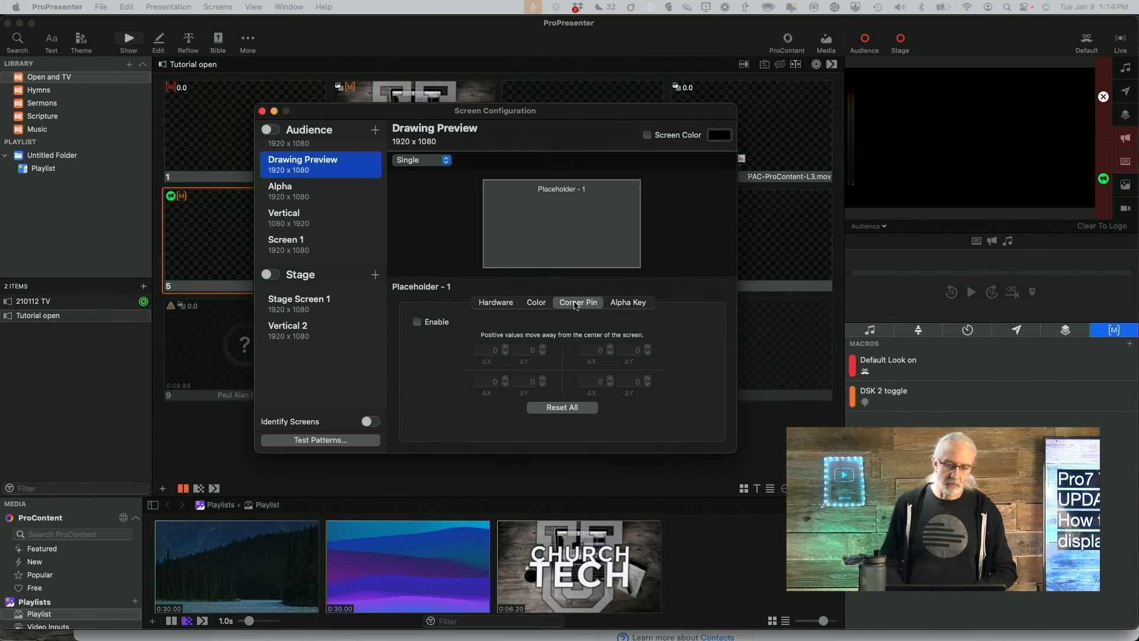
pyautogui.click(622, 307)
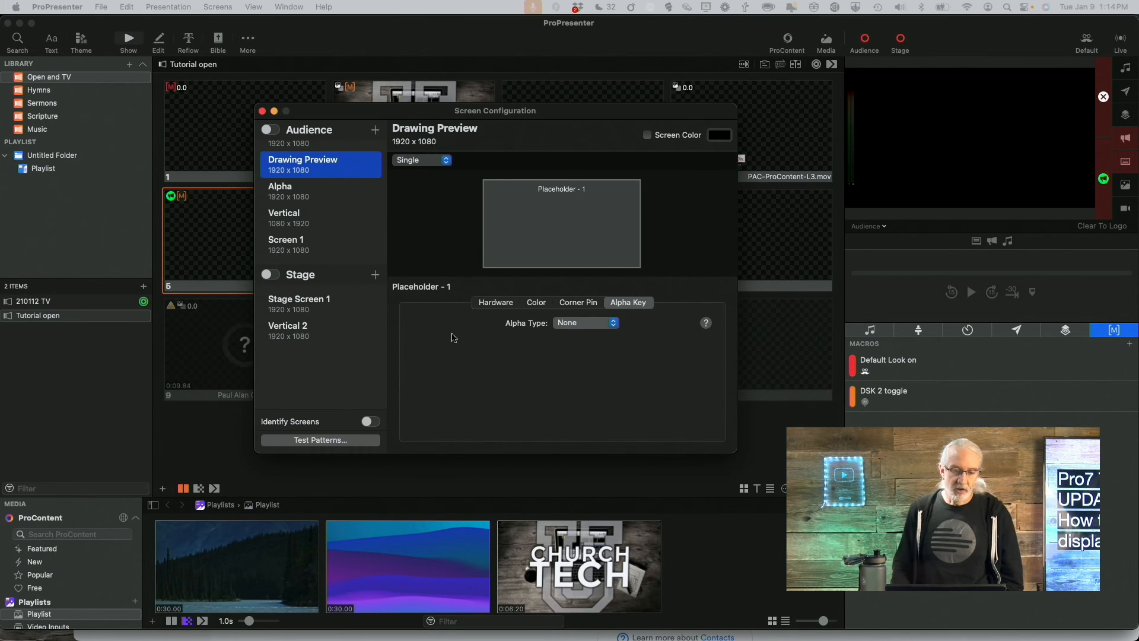
pyautogui.click(308, 191)
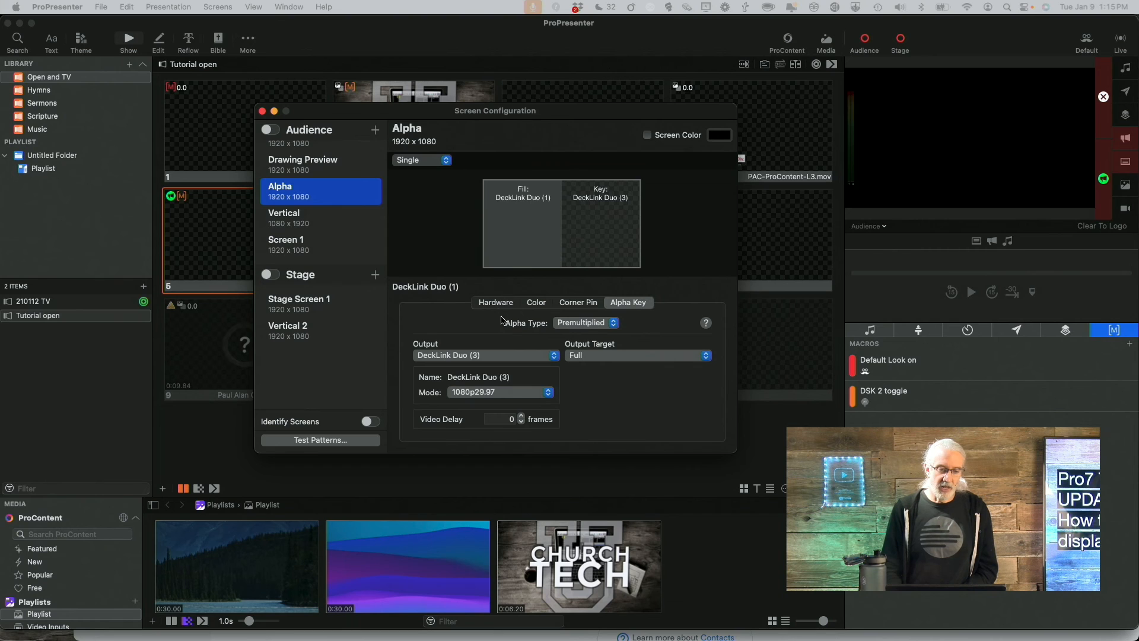
# Step: Turn on screen identification for the outputs and close the screen configuration
pyautogui.click(368, 421)
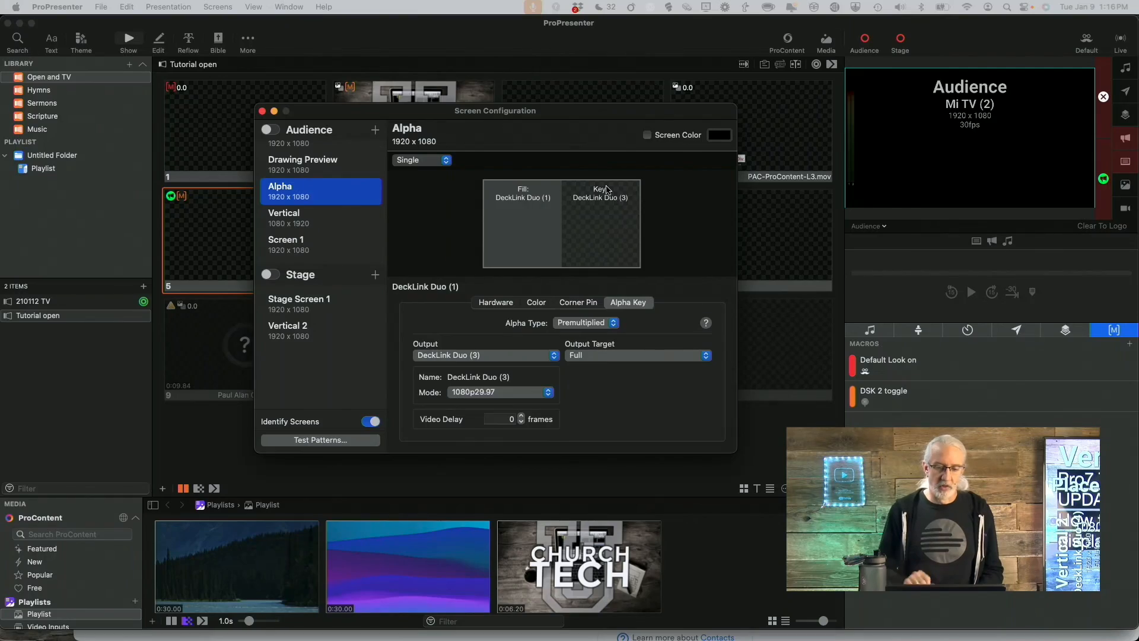
pyautogui.click(262, 112)
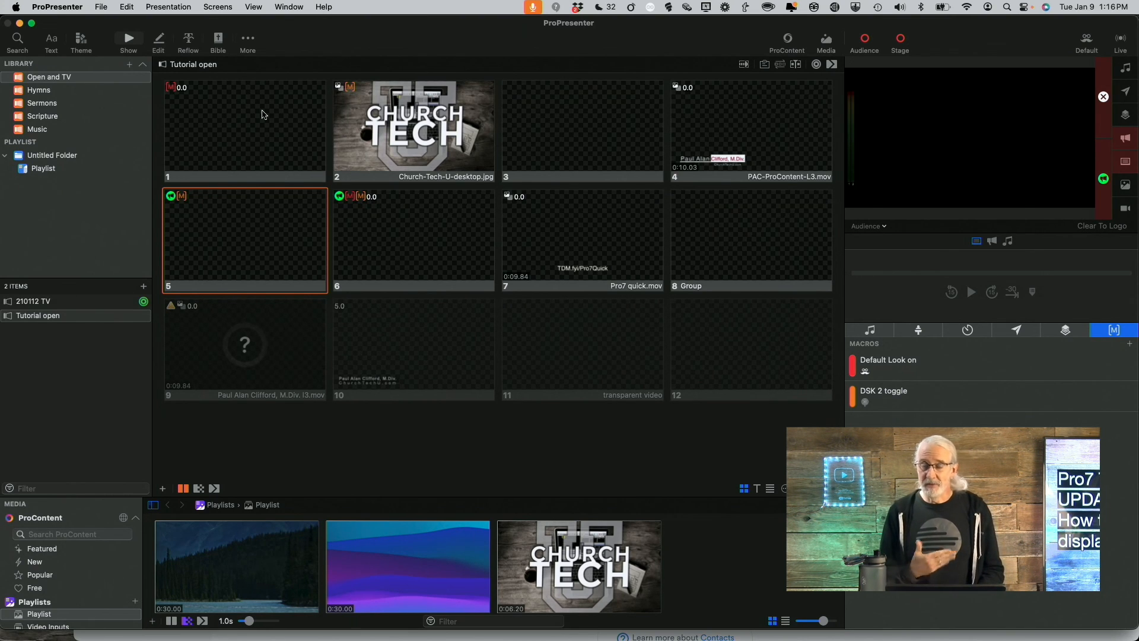
# Step: Reopen the screen configuration and compare the hardware and video delay settings of the Audience, Drawing Preview and Alpha screens
pyautogui.click(229, 7)
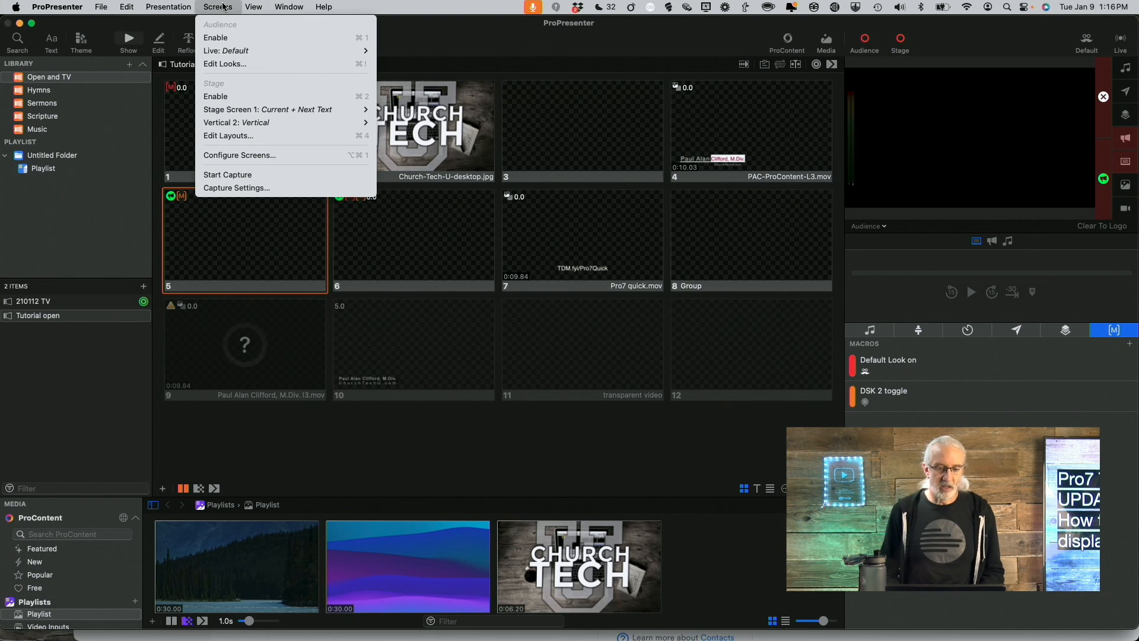
pyautogui.click(246, 155)
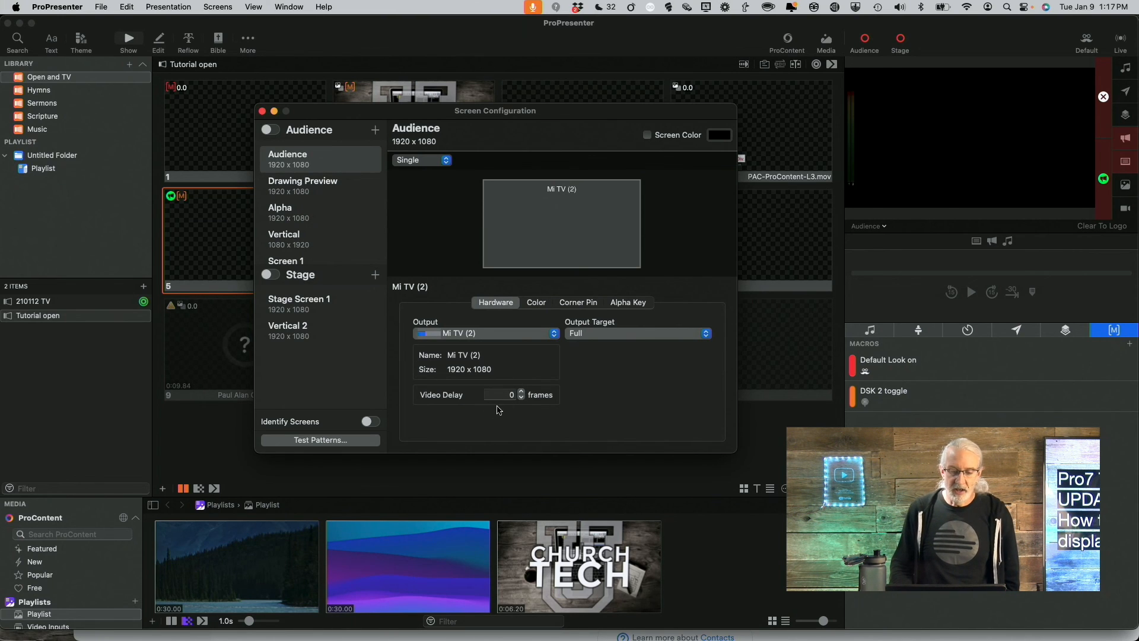
pyautogui.click(331, 187)
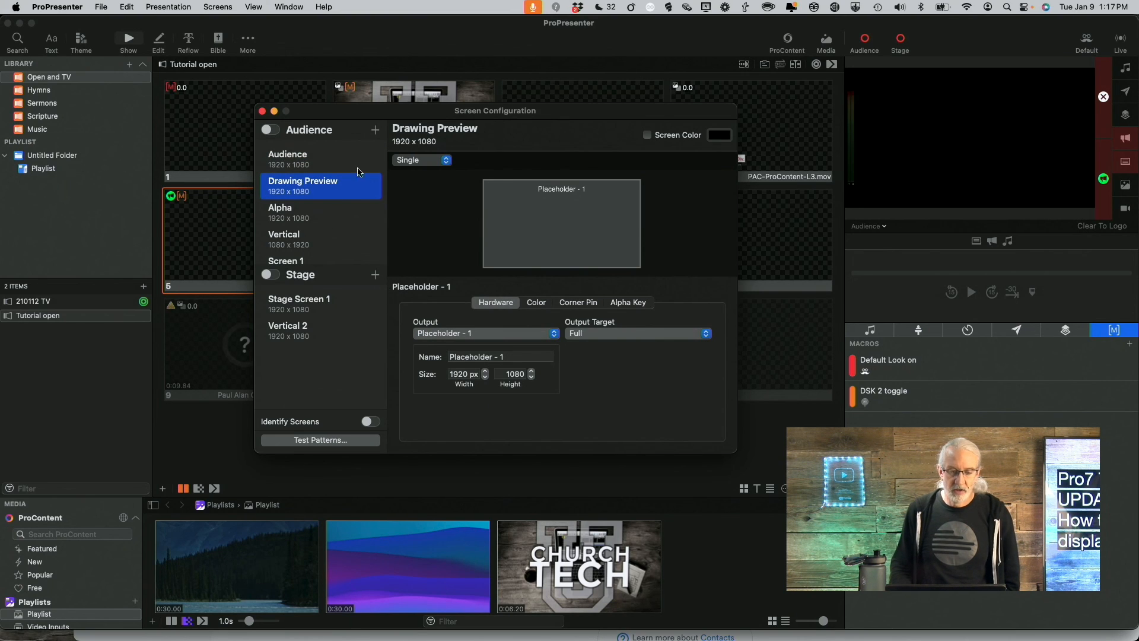
pyautogui.click(340, 162)
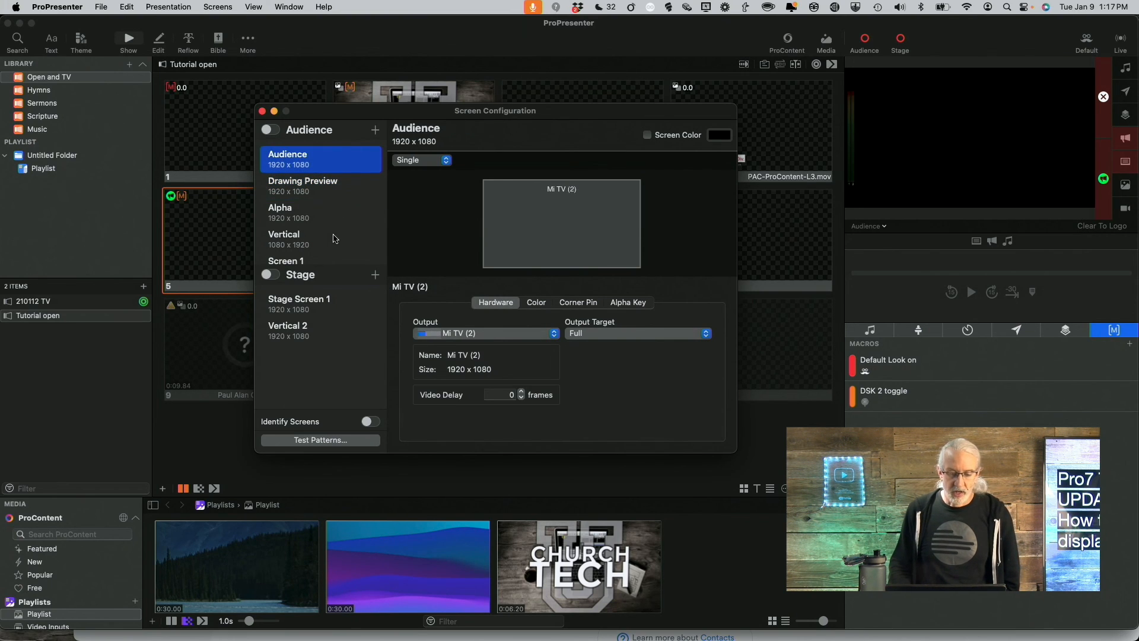
pyautogui.click(315, 217)
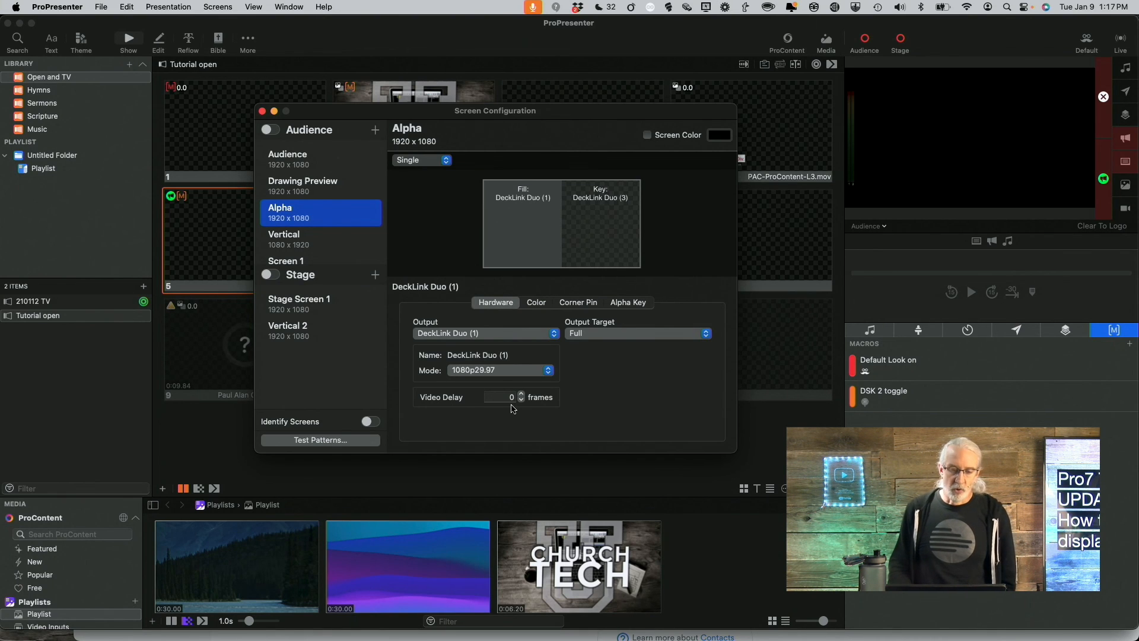
pyautogui.click(313, 167)
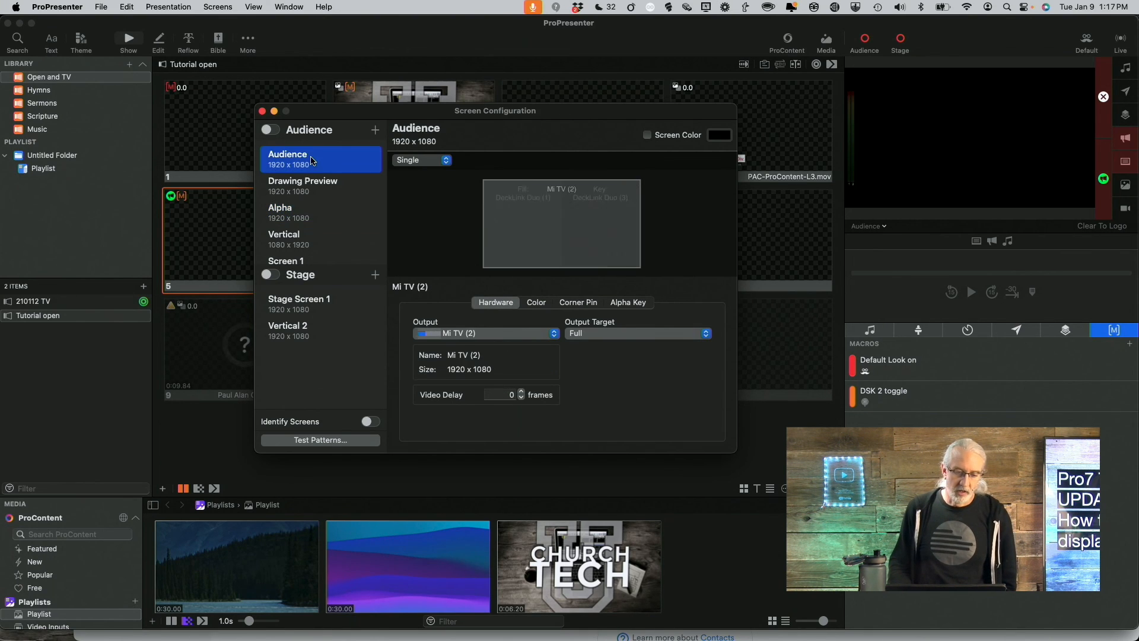
pyautogui.click(310, 217)
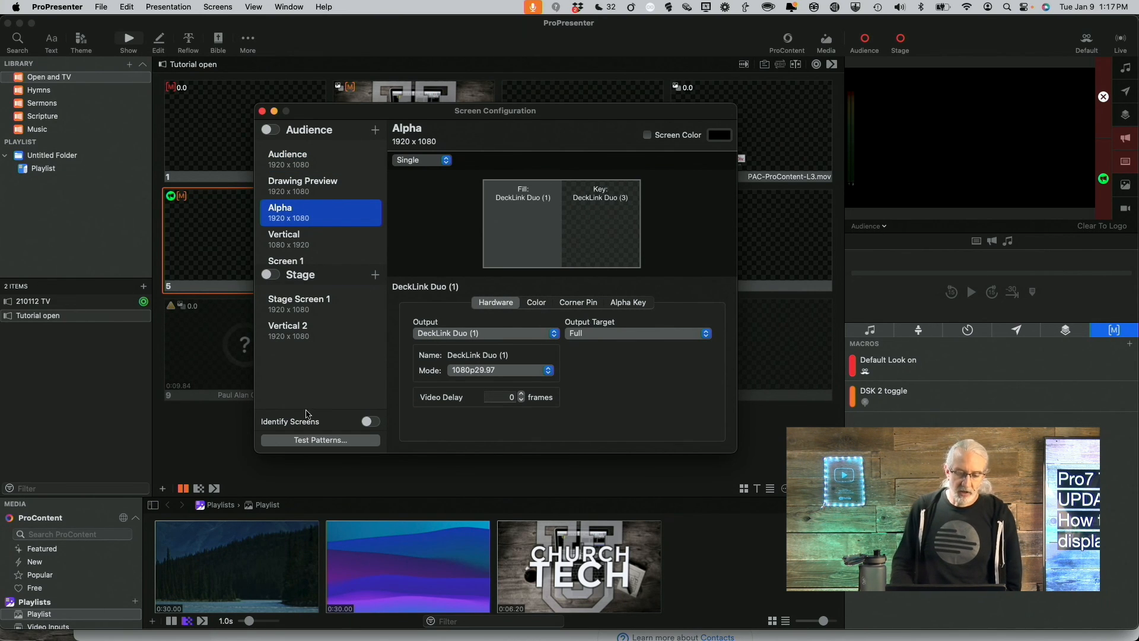
# Step: Open the test patterns and choose the Audio Video Sync pattern
pyautogui.click(331, 441)
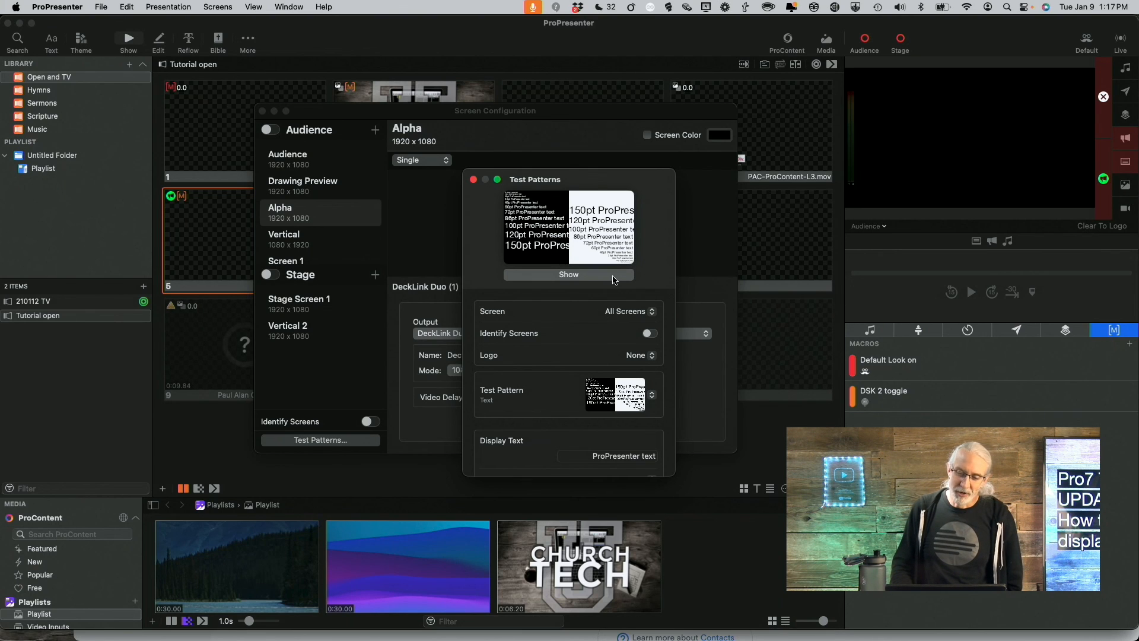
pyautogui.click(650, 395)
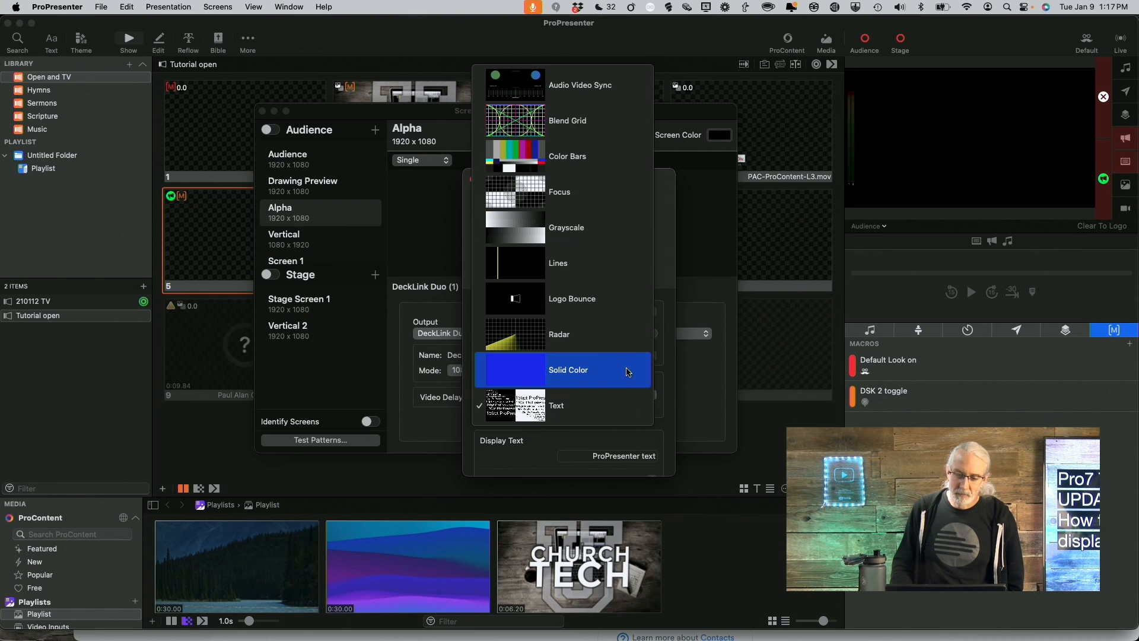
pyautogui.click(637, 84)
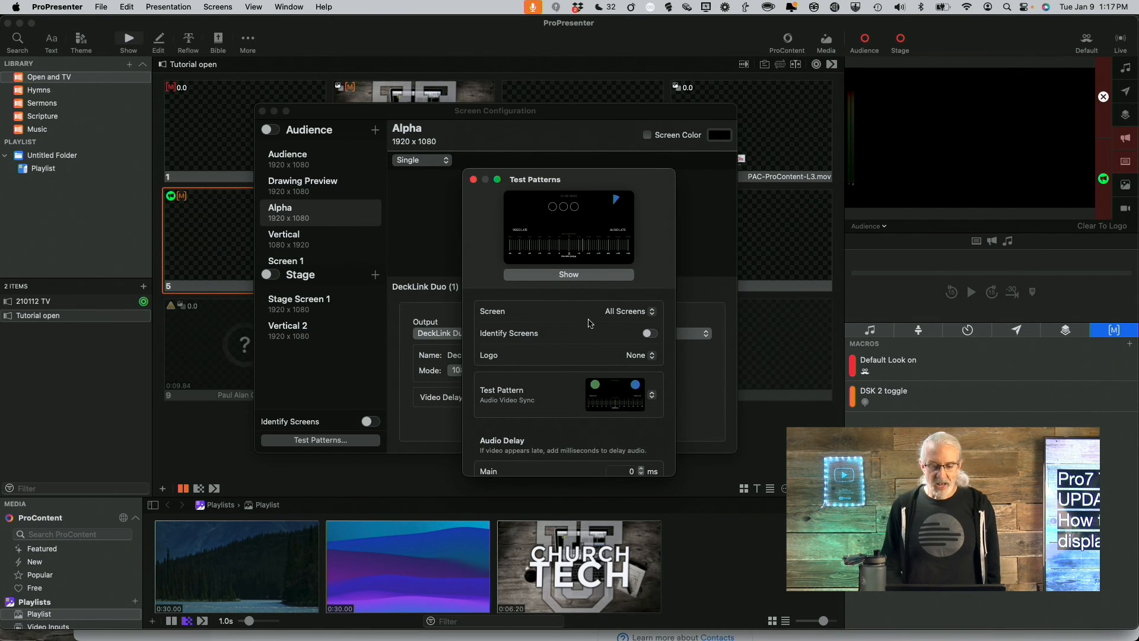
# Step: Review the audio delay and per-output video delay settings, and close the test patterns and the screen configuration
pyautogui.scroll(-3, 590, 381)
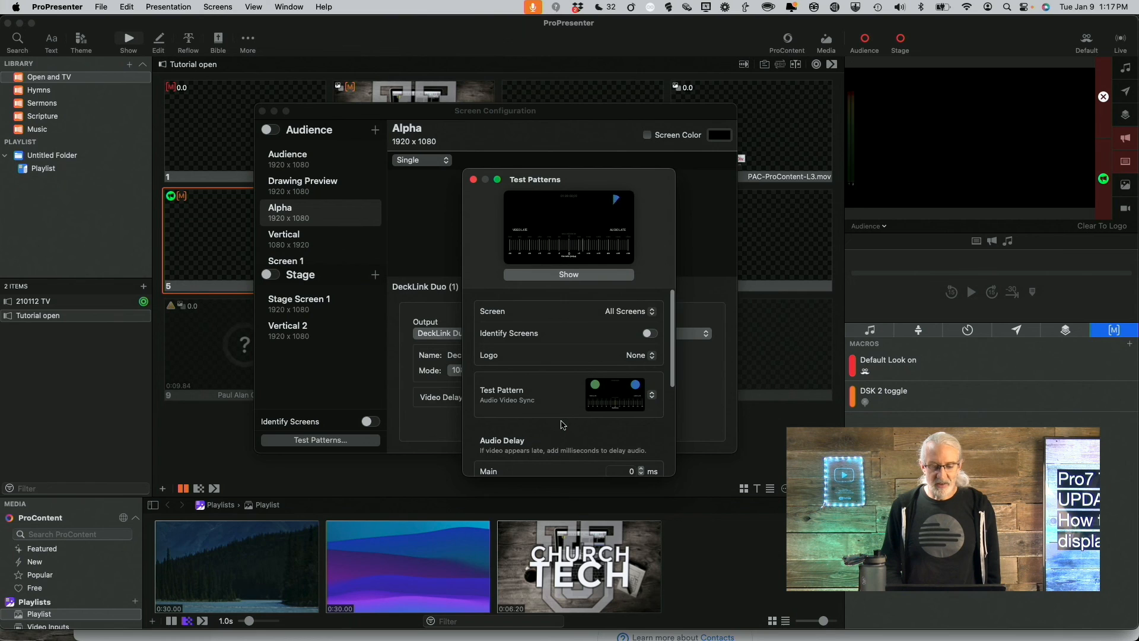
pyautogui.scroll(-5, 556, 444)
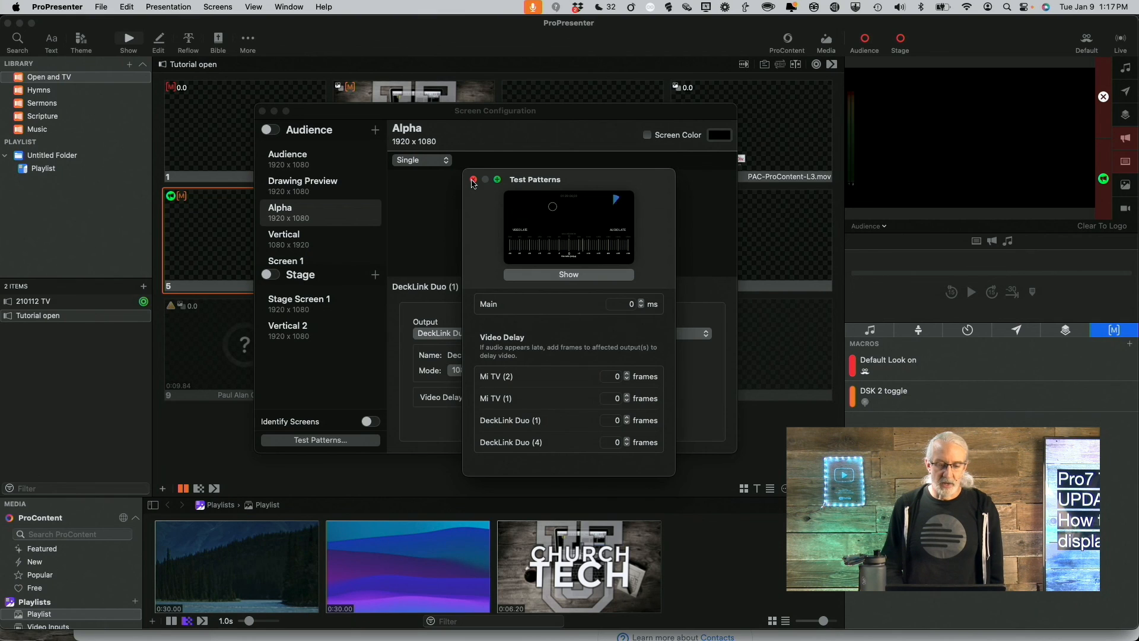
pyautogui.click(473, 179)
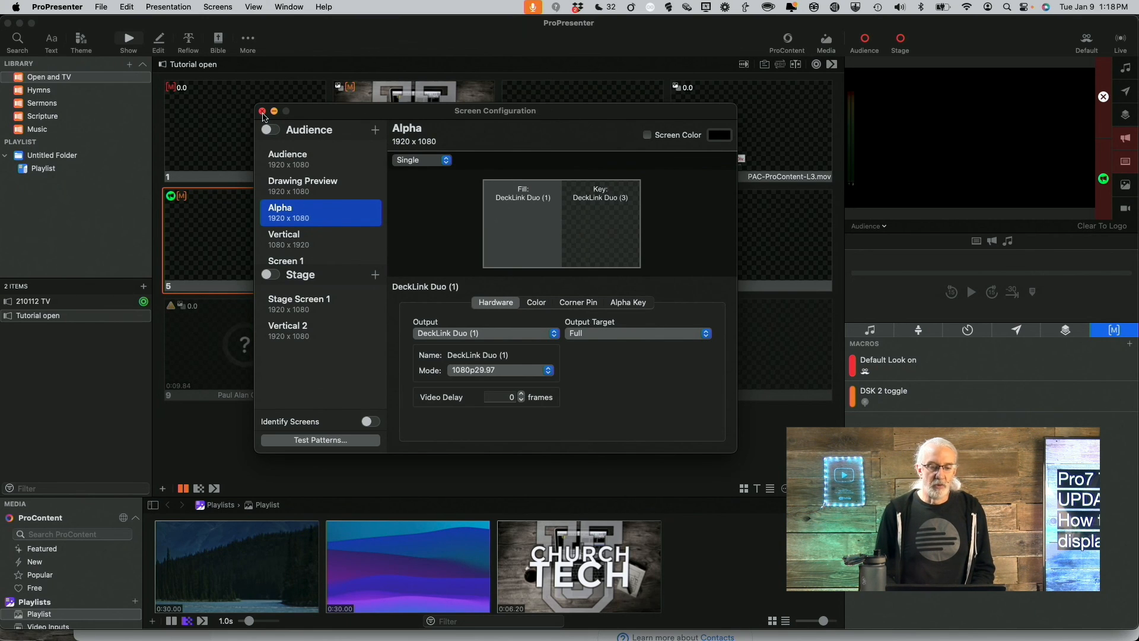
pyautogui.click(262, 111)
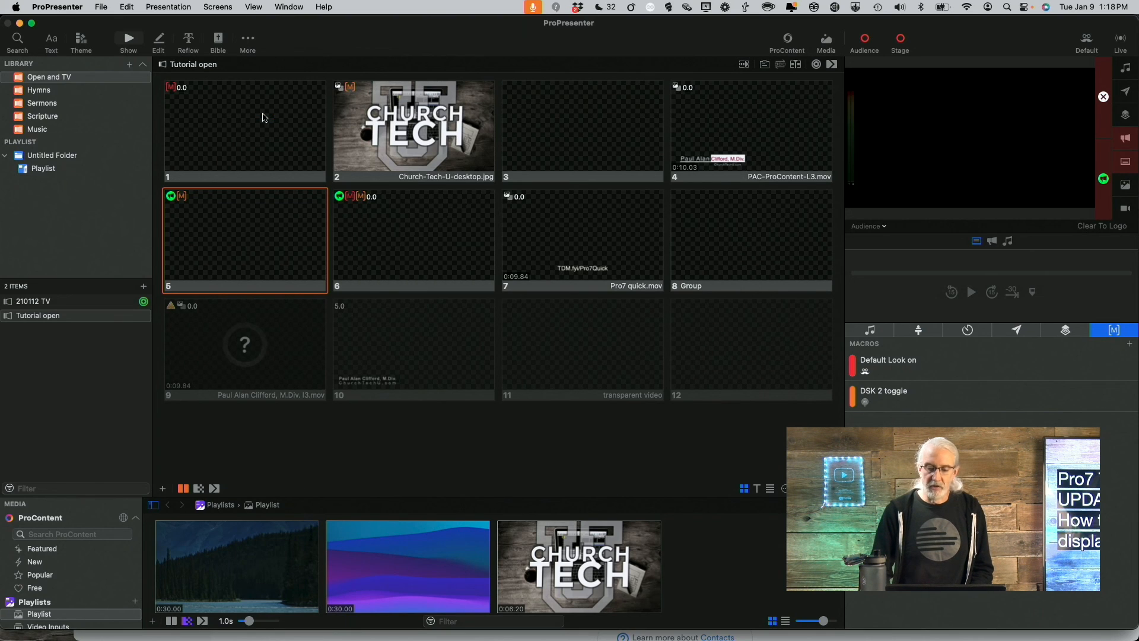